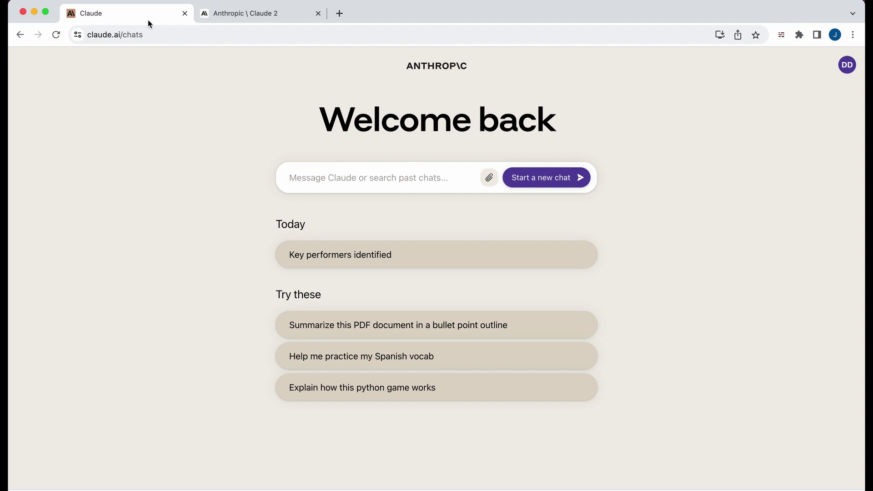
Read through the Claude 2 announcement article, briefly highlighting the sentence about API access
left_click(245, 18)
scroll(271, 205, "down", 5)
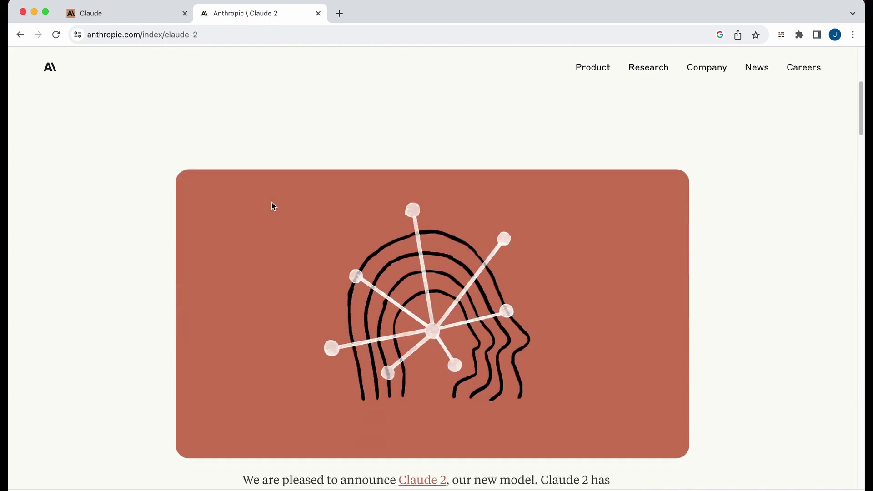
scroll(272, 204, "down", 8)
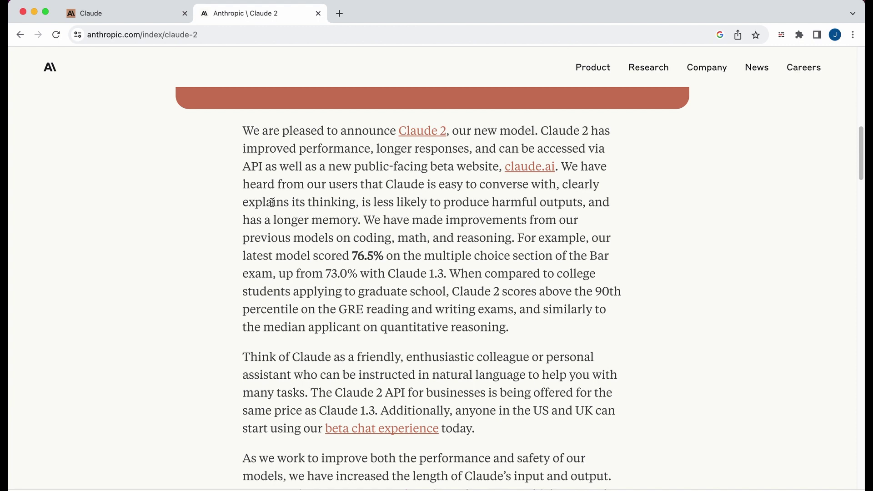
left_click(142, 12)
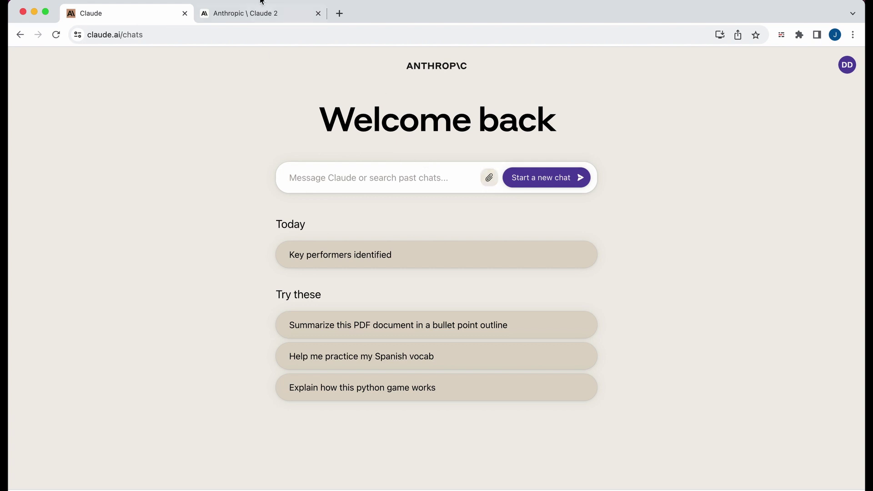
left_click(245, 14)
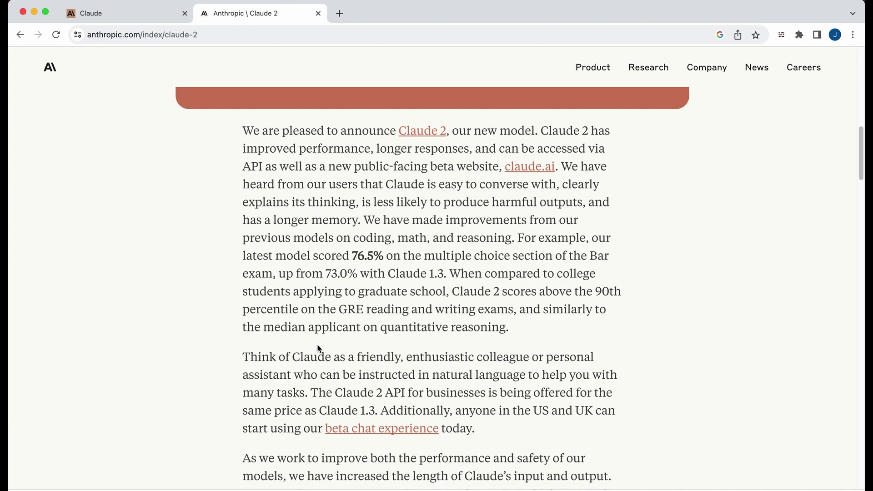
scroll(458, 232, "down", 1)
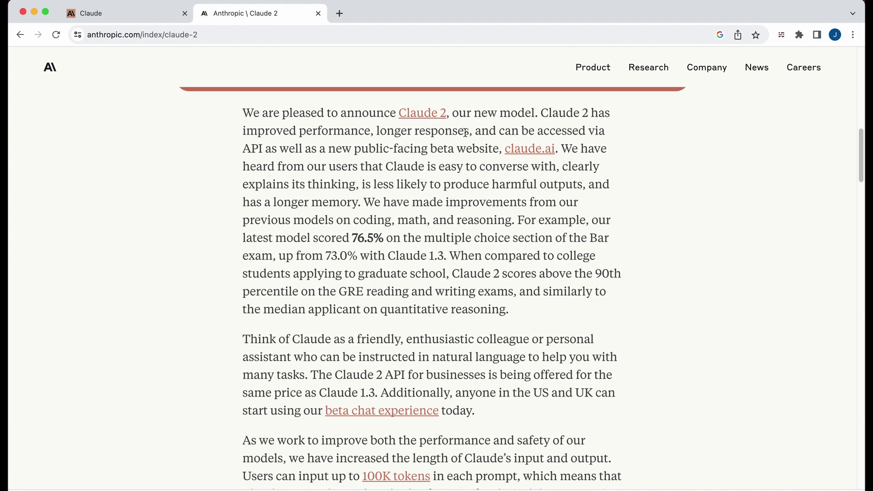
left_click_drag(483, 131, 265, 148)
left_click(327, 231)
scroll(222, 236, "down", 5)
scroll(223, 235, "down", 7)
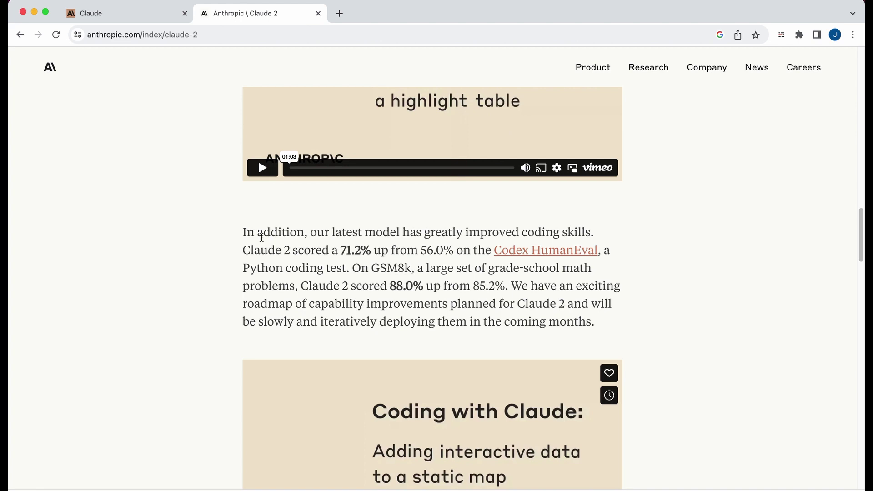
scroll(262, 236, "up", 5)
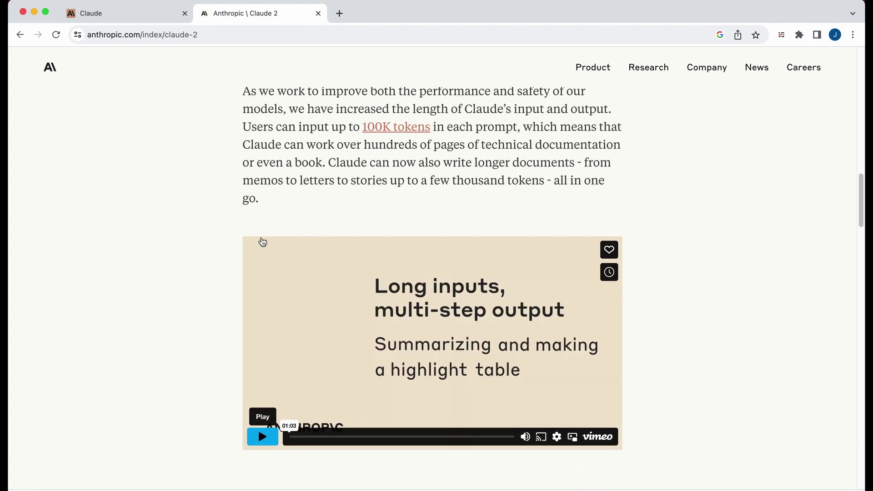
scroll(170, 258, "down", 1)
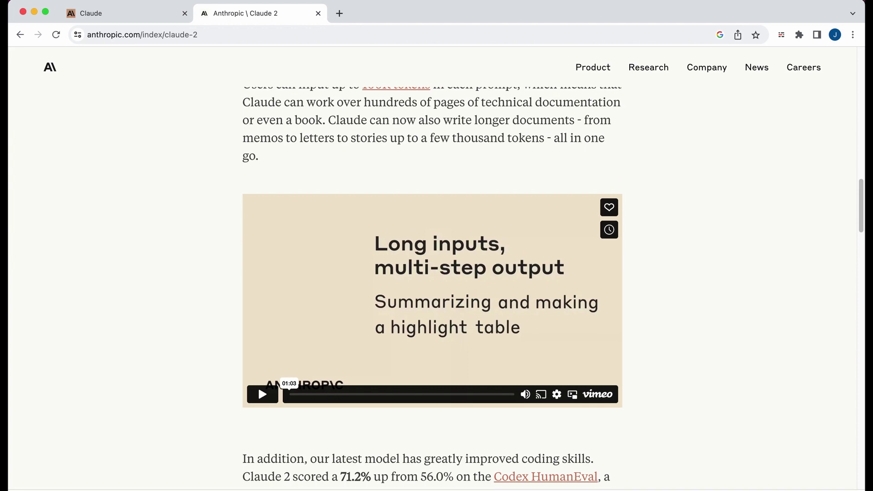
Open the Key performers identified chat from the welcome page and review its 10-Q comparison answer
left_click(131, 15)
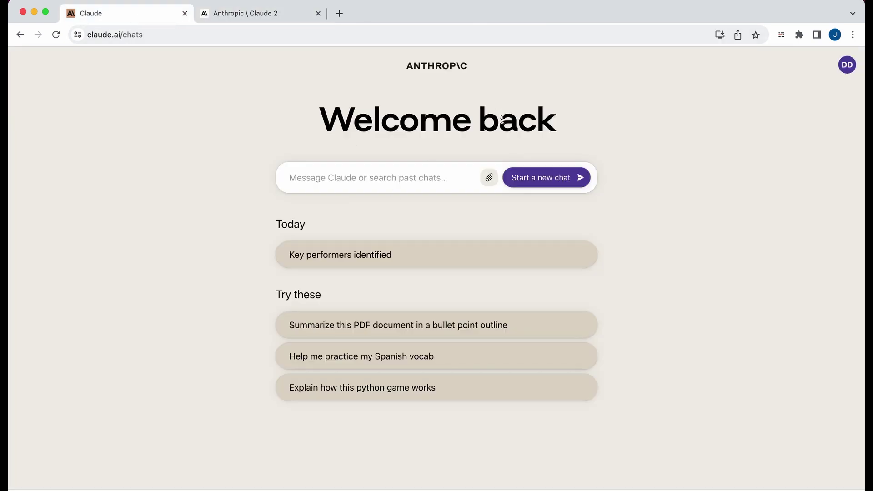
left_click(411, 255)
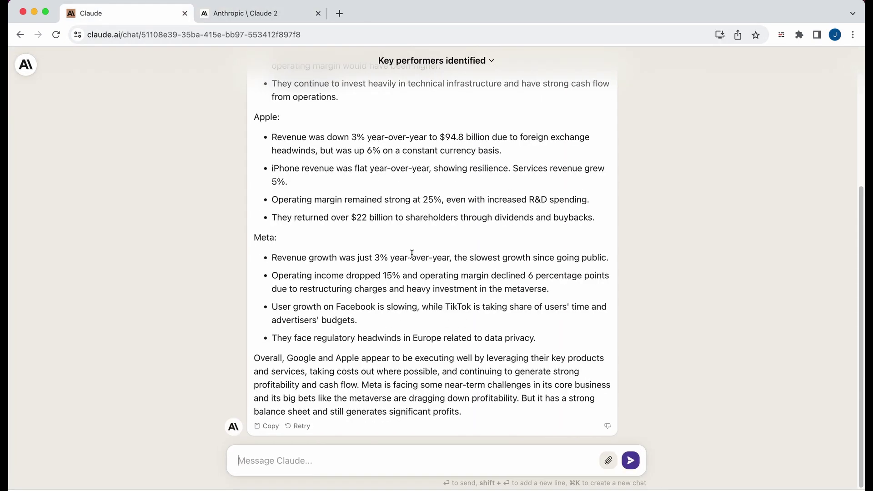
scroll(412, 273, "up", 5)
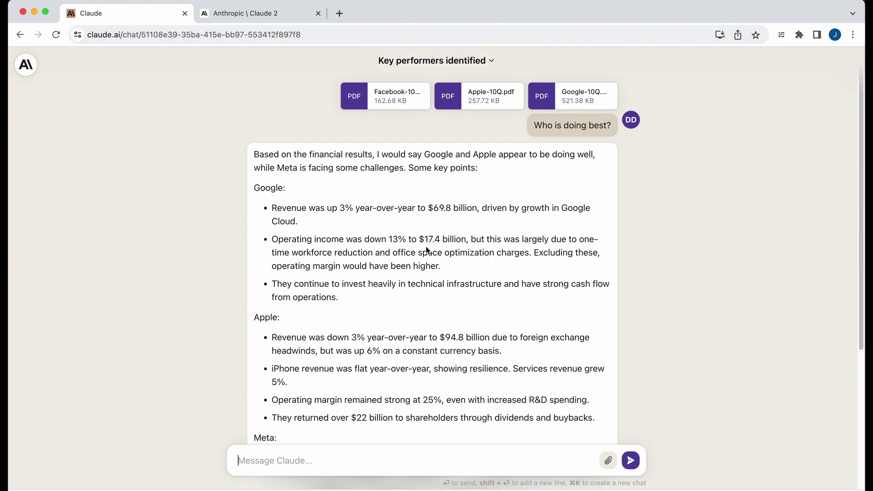
scroll(426, 249, "down", 1)
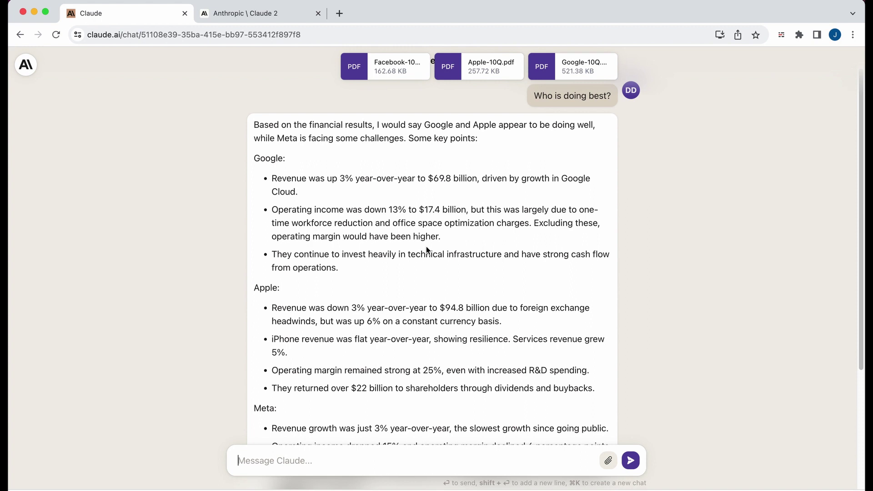
scroll(427, 249, "down", 5)
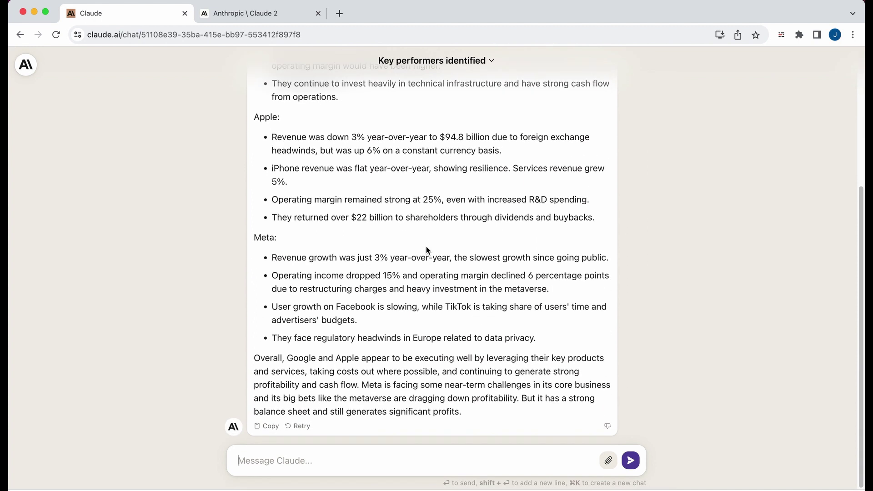
scroll(493, 295, "up", 5)
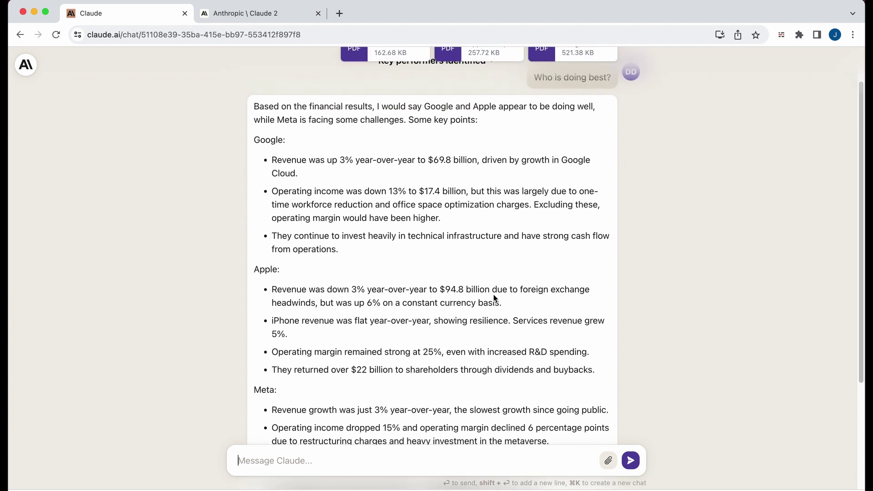
scroll(460, 276, "up", 2)
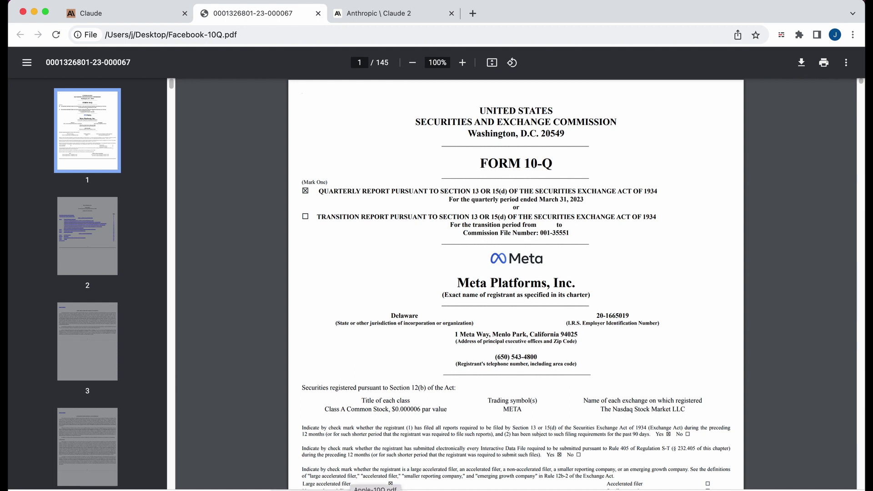
Open the Apple-10Q and Google-10Q PDFs in new tabs, check the filings, then return to Claude
left_click(375, 489)
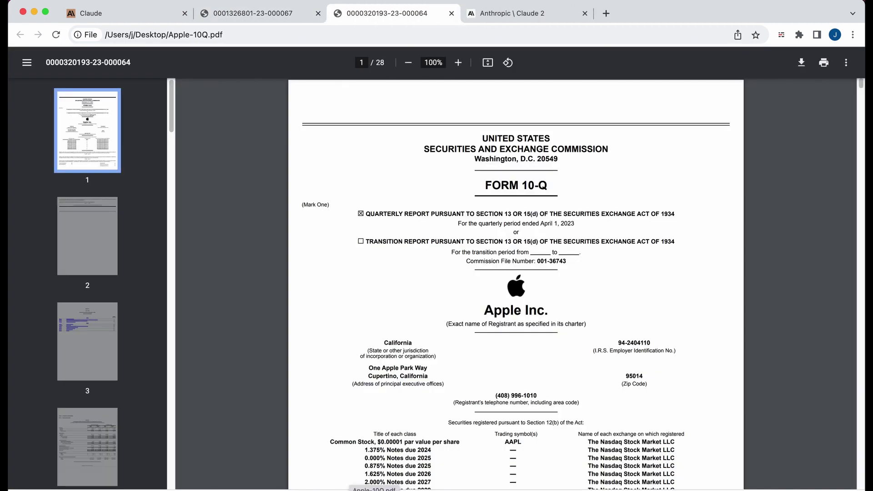
left_click(460, 488)
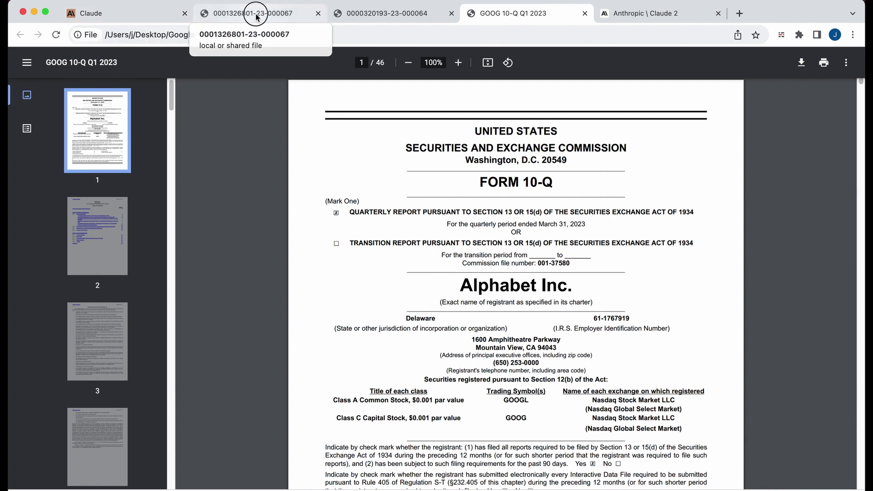
left_click(205, 15)
left_click(411, 14)
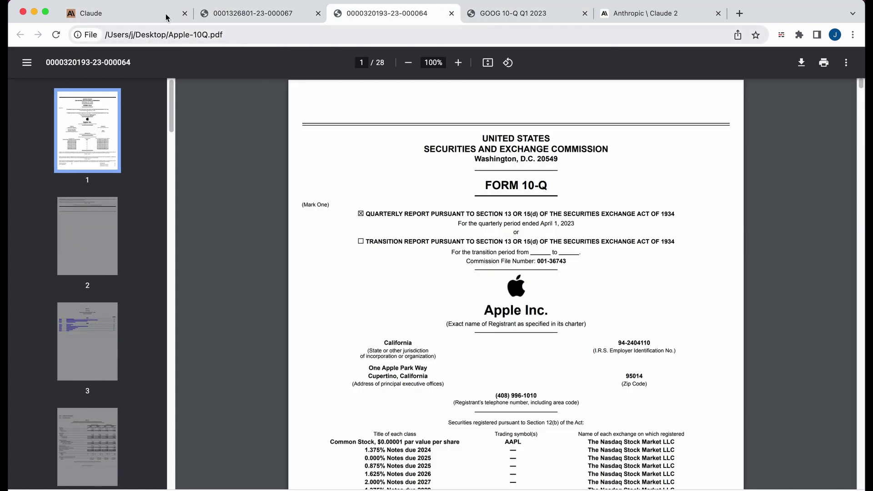
left_click(137, 14)
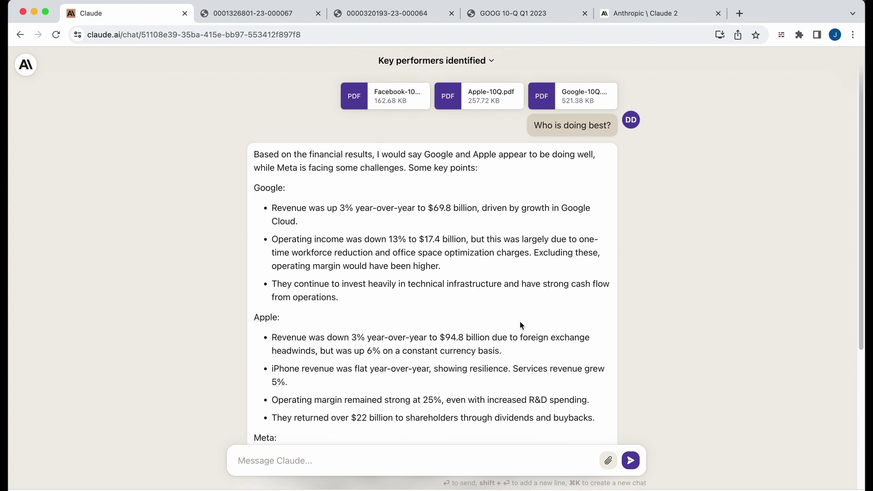
scroll(491, 384, "down", 2)
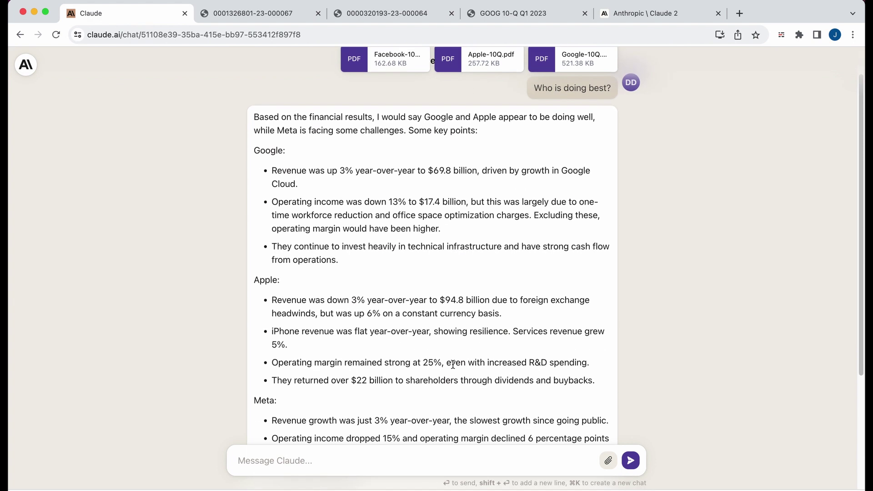
left_click_drag(272, 171, 404, 217)
left_click(391, 236)
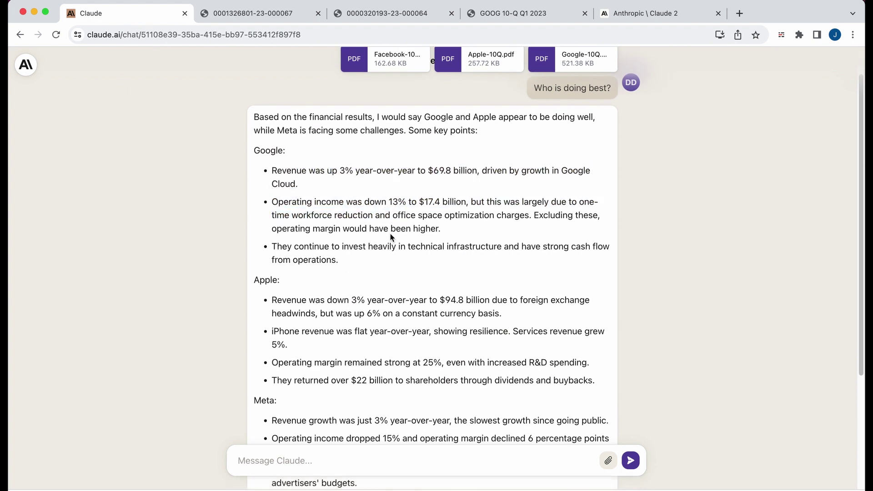
scroll(417, 274, "down", 4)
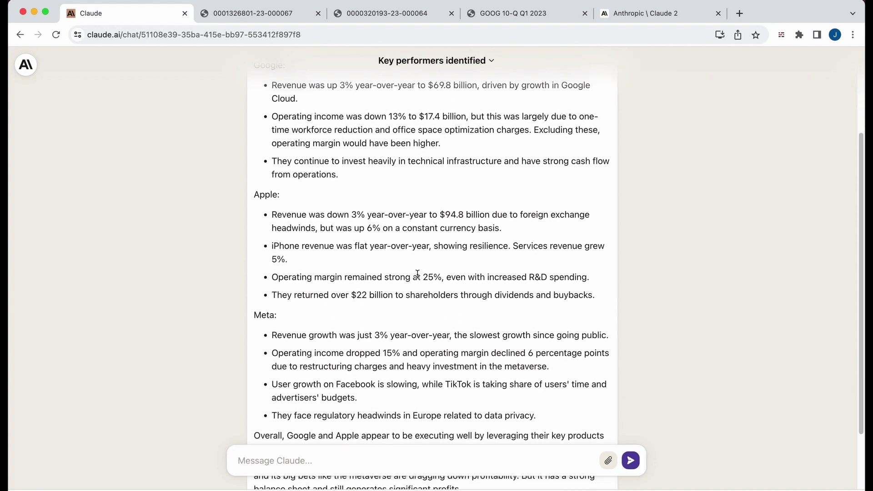
scroll(432, 301, "down", 3)
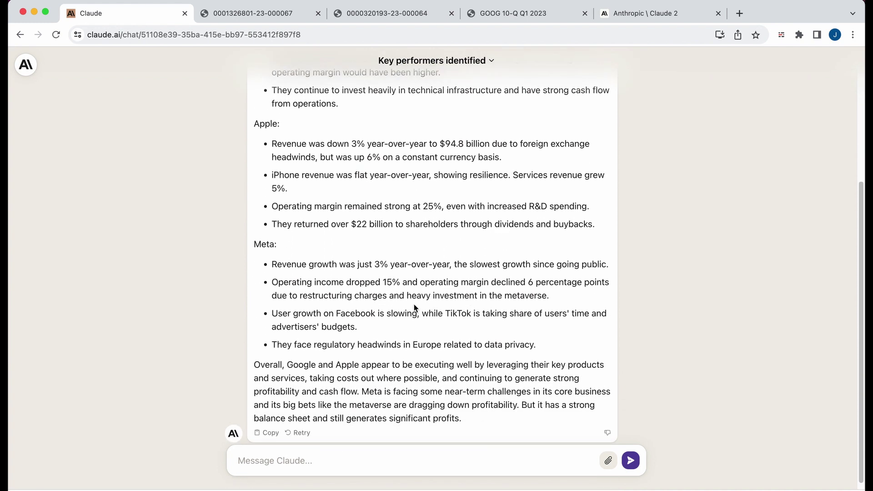
left_click_drag(262, 366, 405, 396)
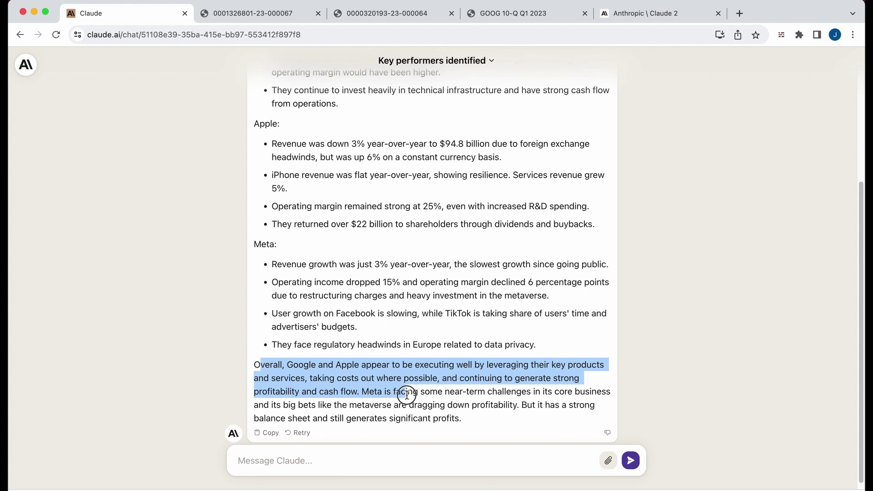
left_click(407, 396)
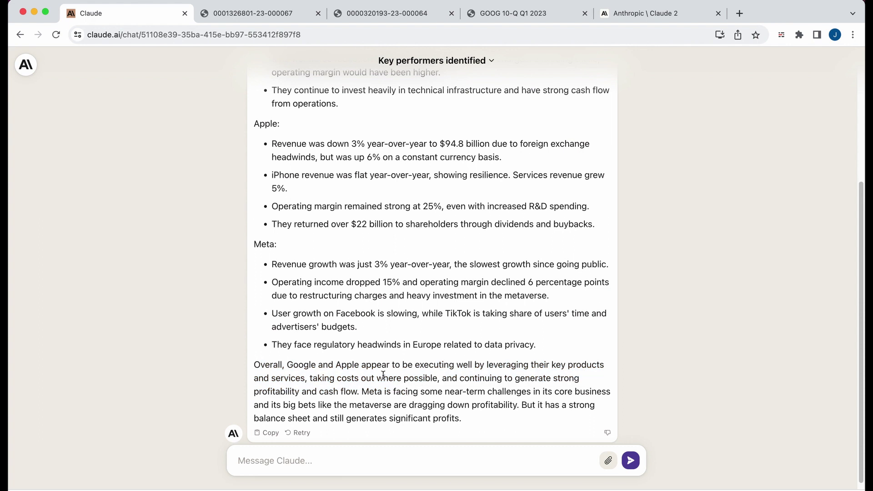
left_click_drag(363, 392, 432, 405)
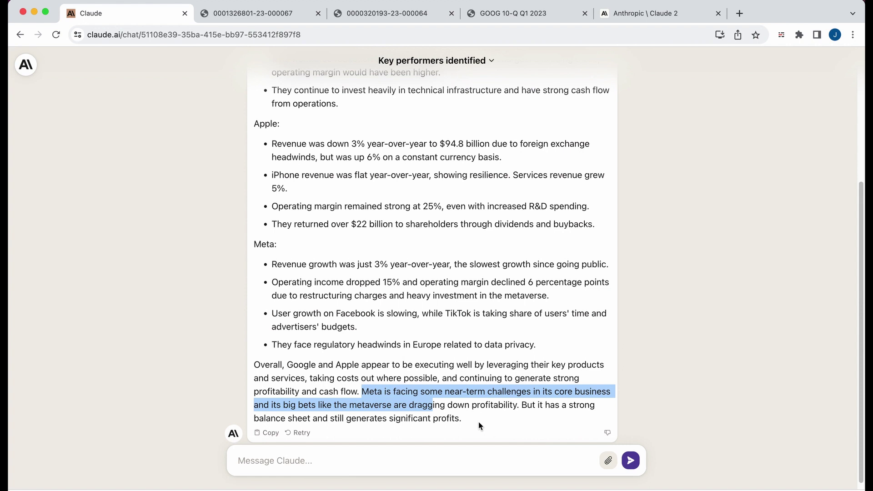
left_click(252, 249)
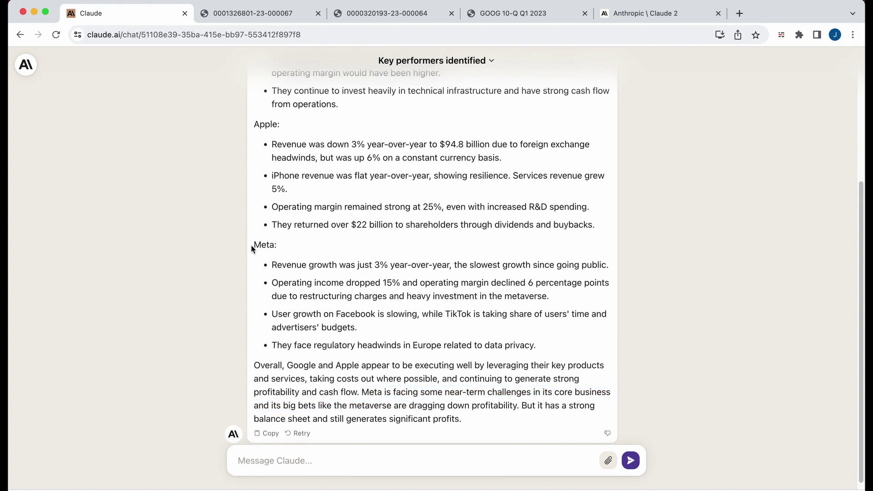
scroll(252, 249, "up", 5)
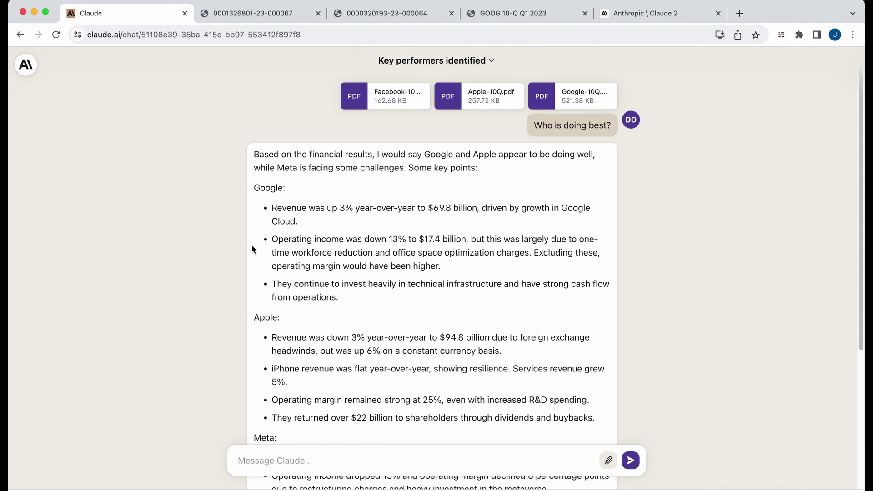
scroll(118, 137, "down", 1)
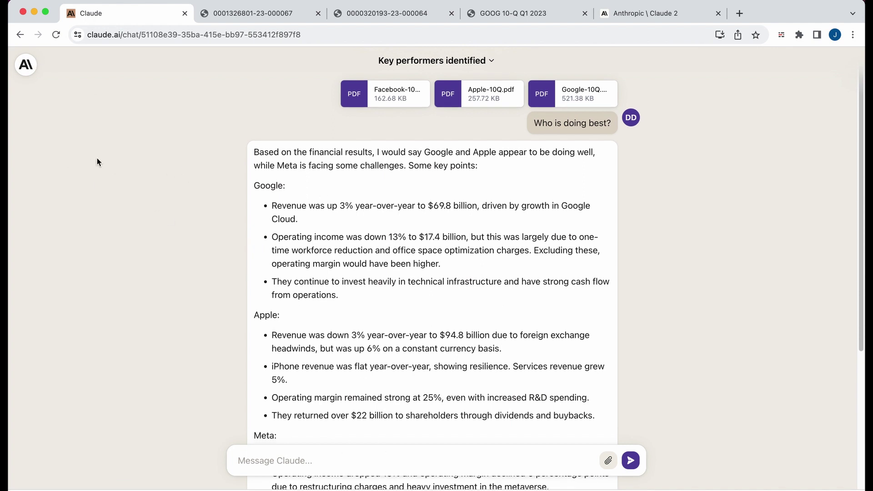
Show the Welcome back overview of today's chats via the Anthropic logo and focus the message box
left_click(26, 65)
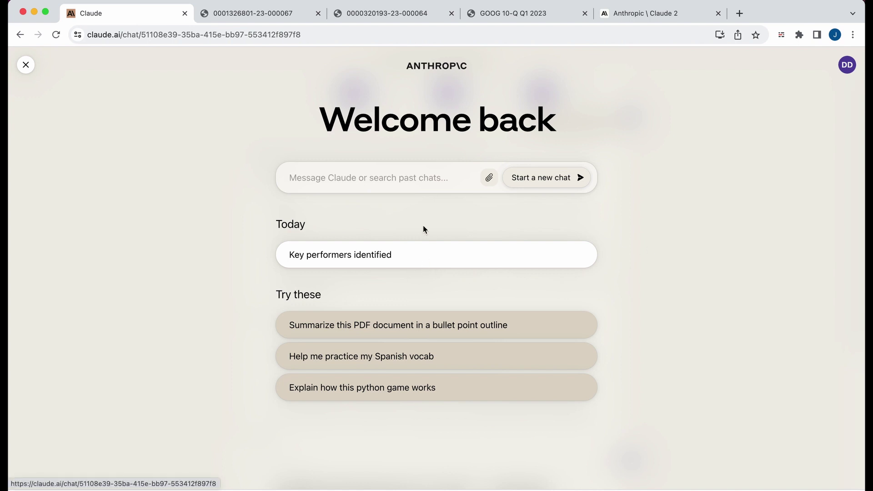
left_click(403, 173)
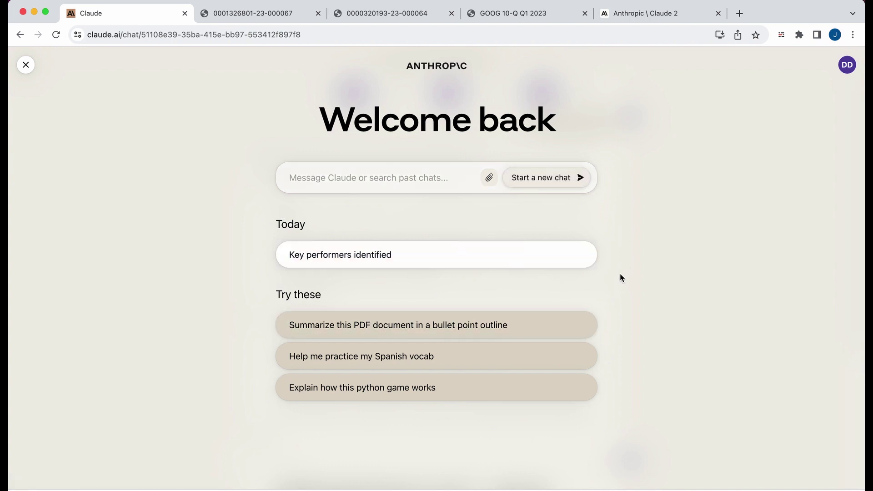
Revisit Key performers identified unchanged, then start a chat from 'Explain how this python game works'
left_click(563, 263)
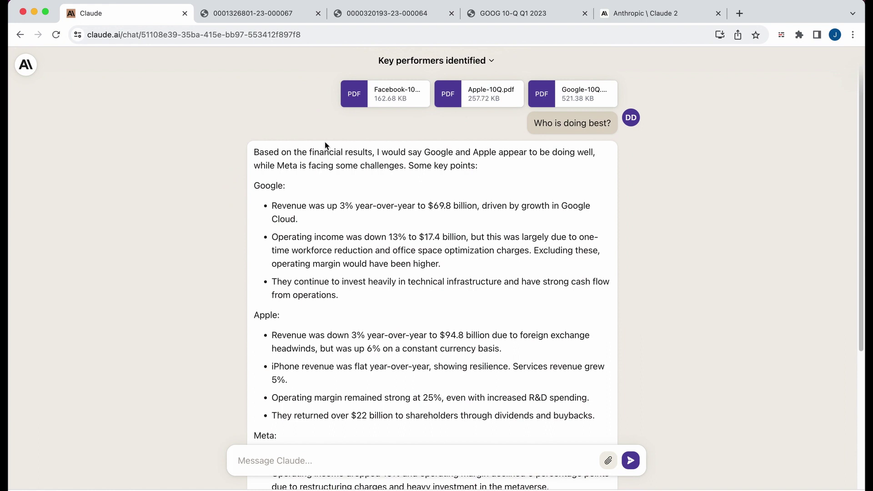
left_click(405, 62)
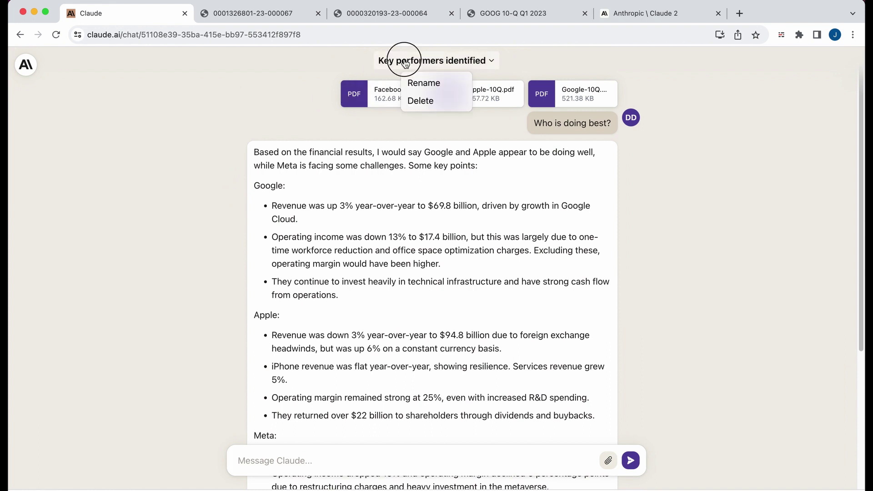
left_click(294, 72)
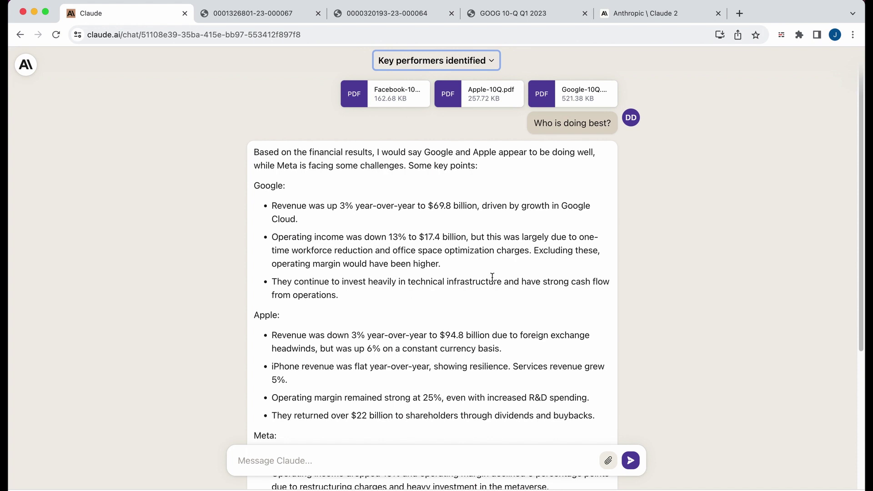
left_click(471, 67)
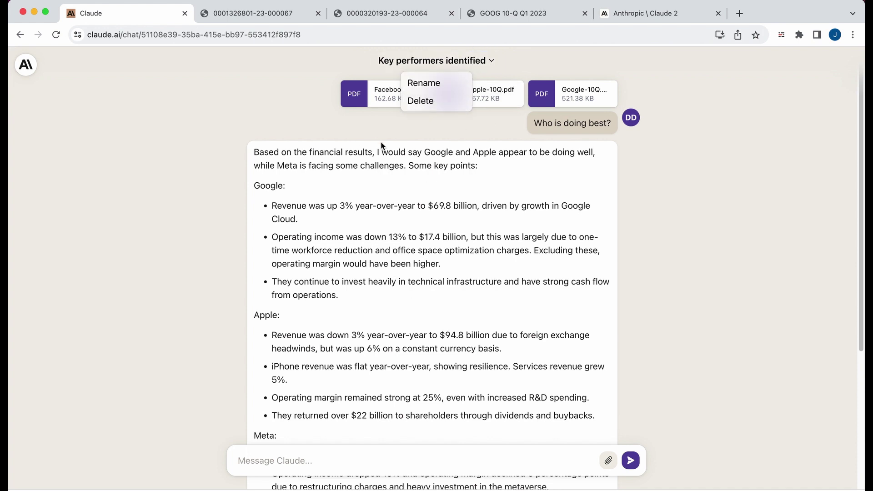
left_click(207, 113)
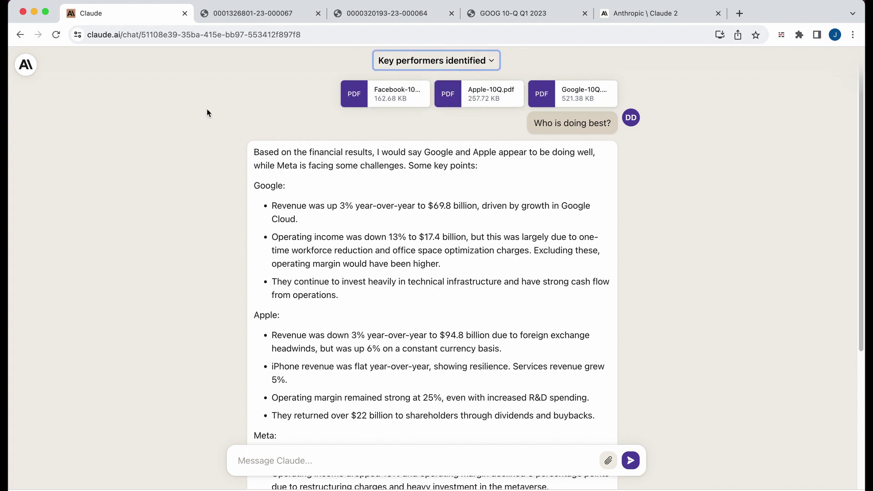
left_click(26, 65)
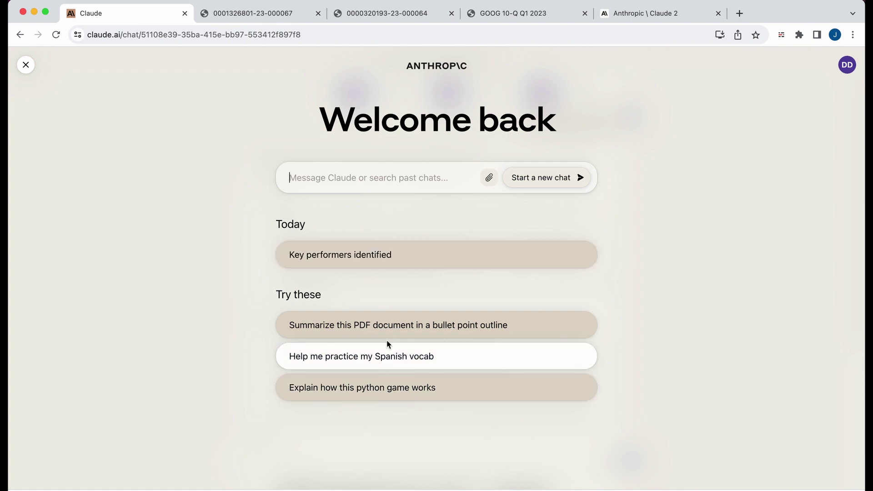
left_click(392, 398)
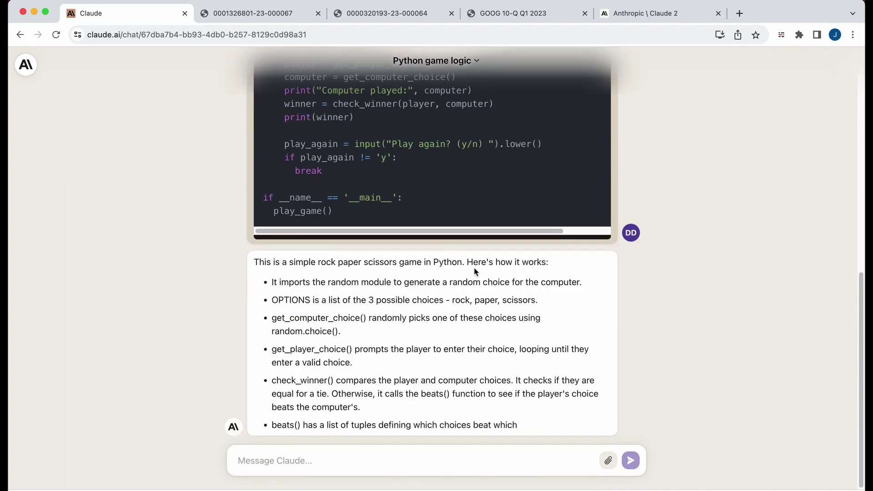
scroll(488, 287, "up", 10)
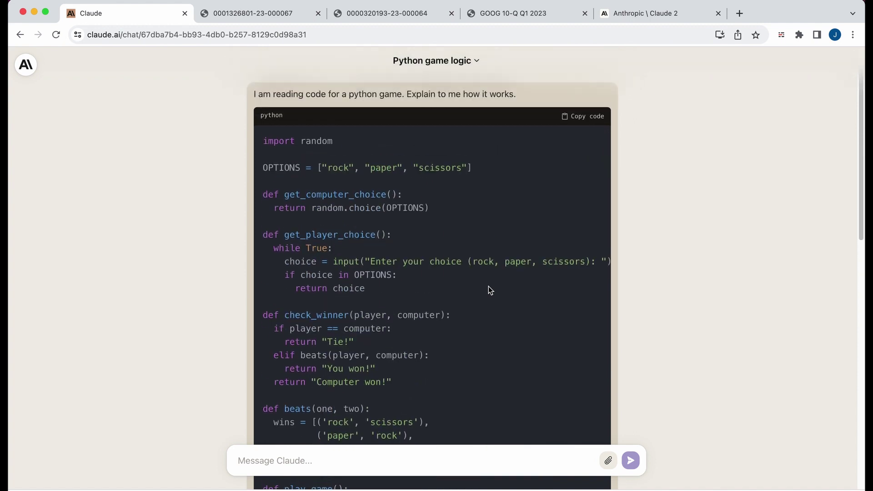
scroll(488, 290, "down", 15)
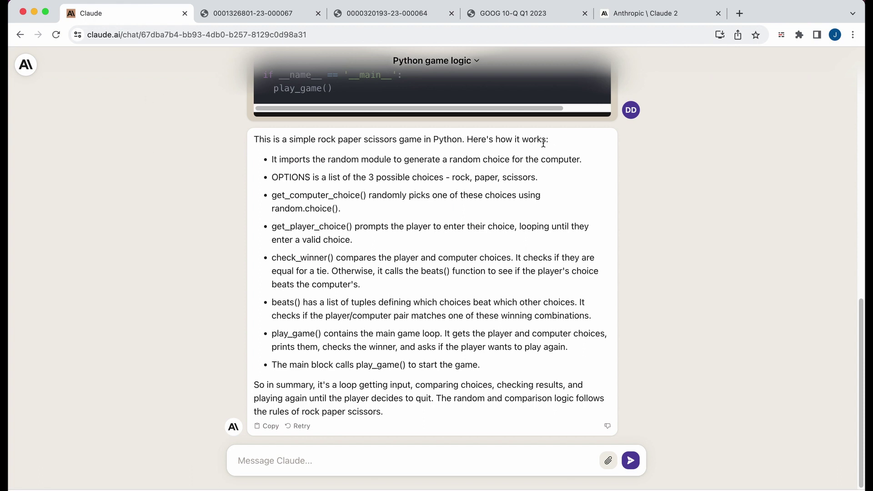
left_click_drag(271, 177, 437, 426)
left_click(503, 336)
scroll(504, 336, "up", 10)
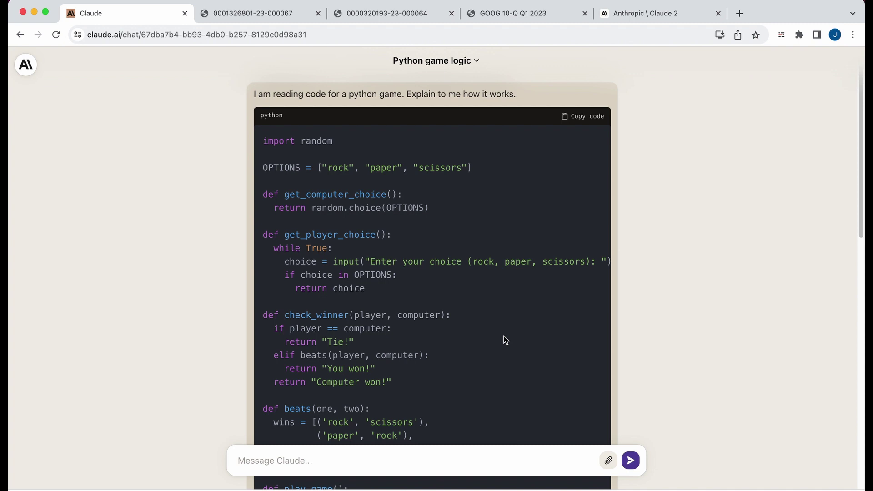
Reopen the Welcome back overview listing Python game logic and focus the message box
left_click(32, 71)
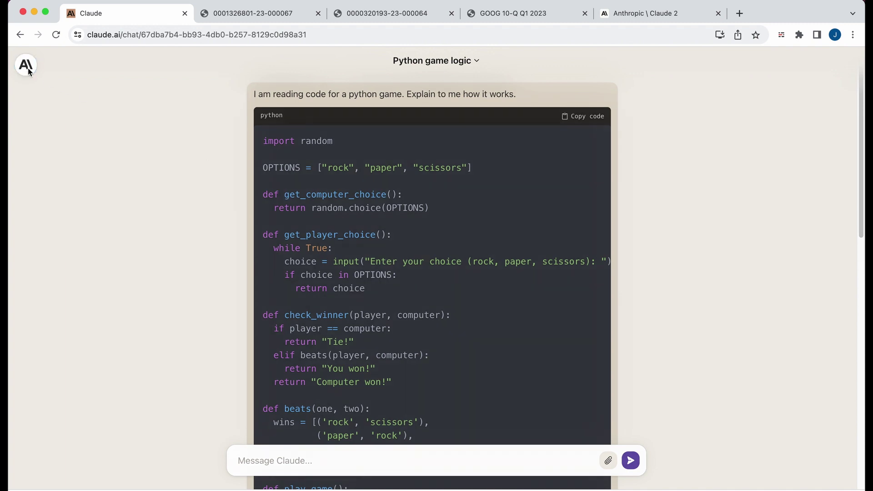
left_click(616, 119)
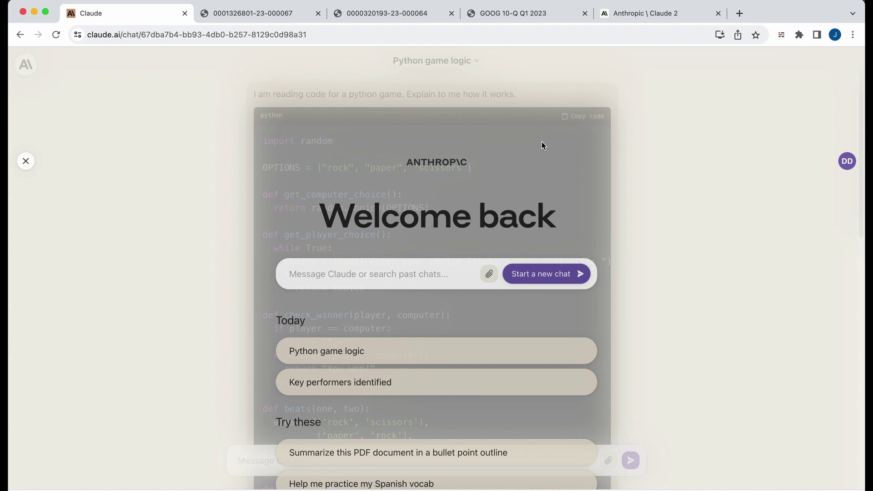
left_click(26, 65)
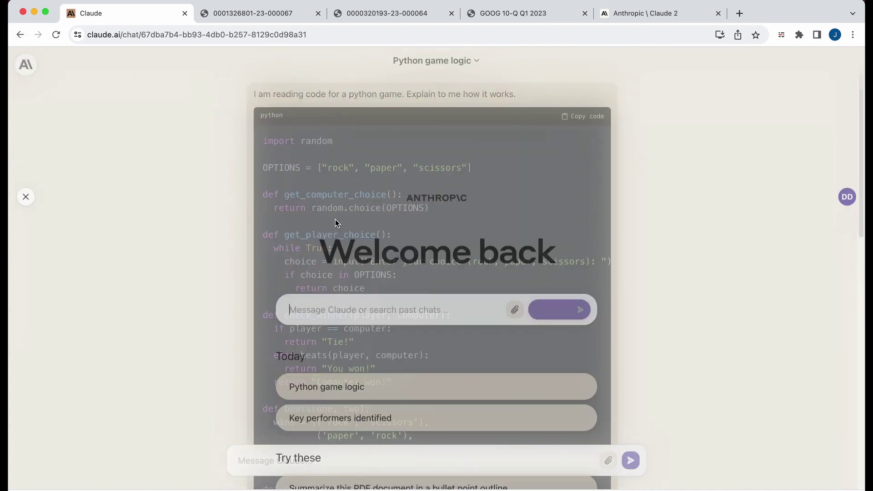
left_click(419, 172)
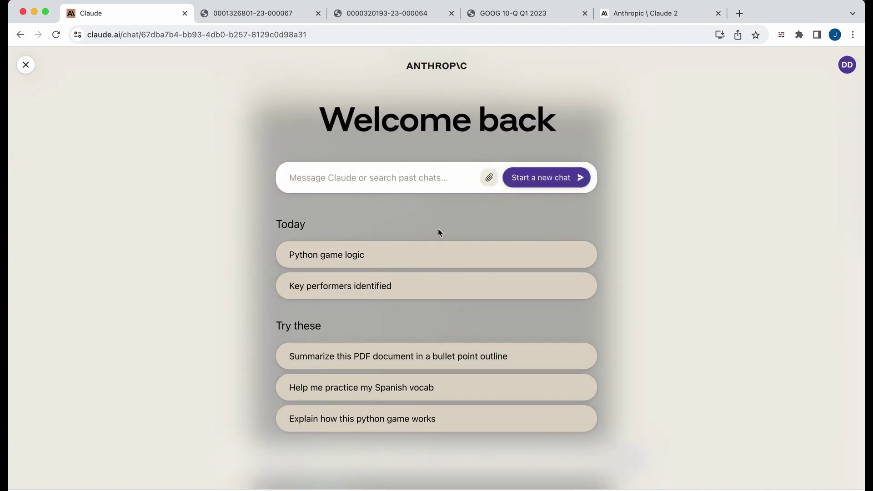
Try attaching 20 FunctionChain files, index.js through askPinecone.js, to the Claude message
key("super+Tab")
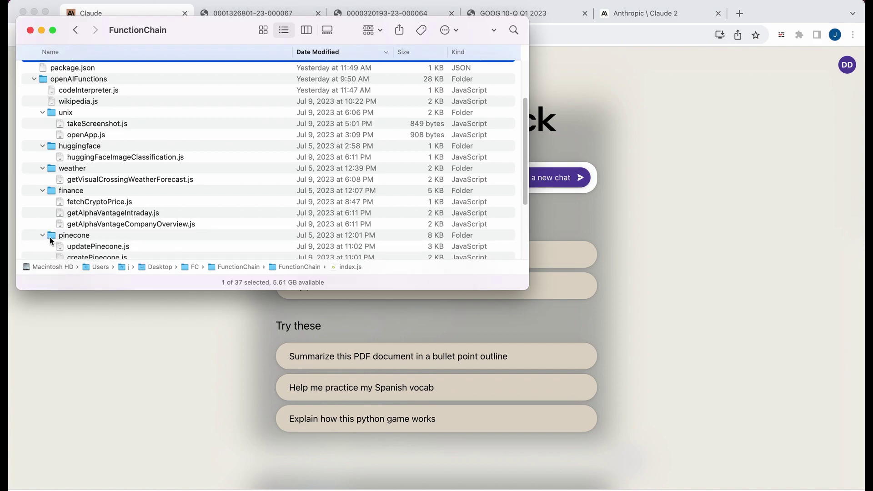
scroll(76, 241, "down", 3)
left_click(75, 246)
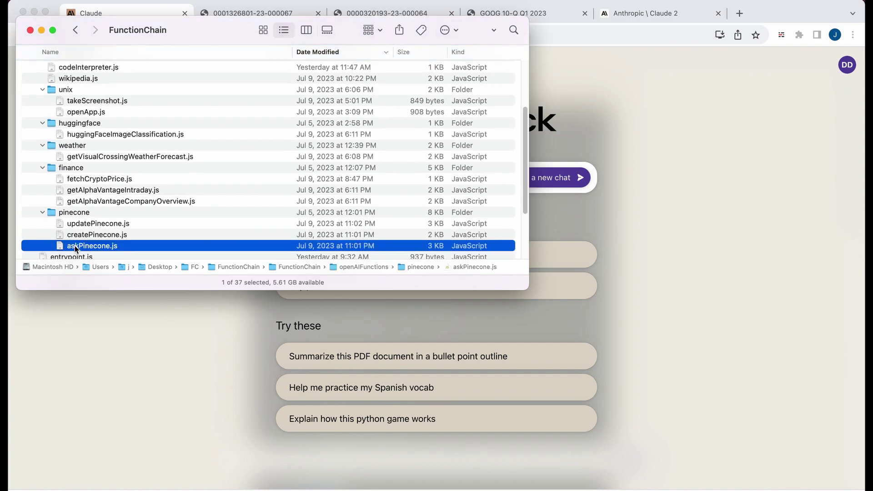
scroll(78, 232, "up", 5)
left_click(69, 88, "shift")
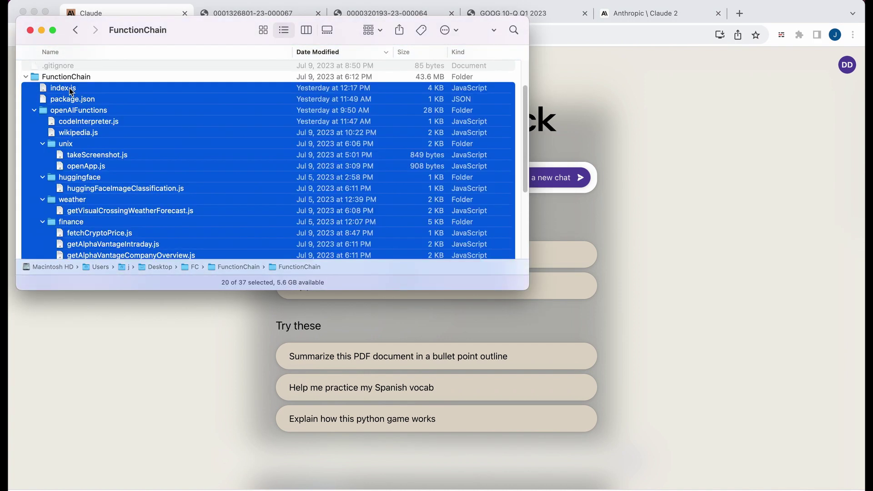
left_click_drag(234, 42, 552, 239)
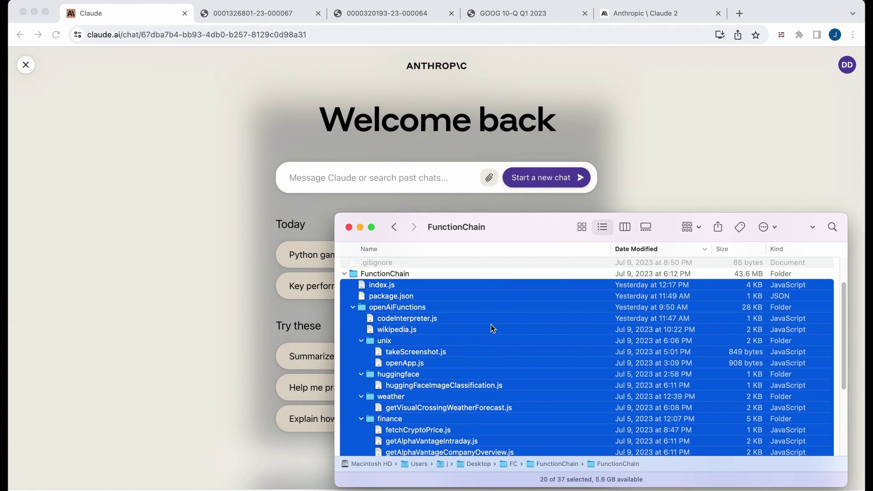
left_click_drag(480, 313, 429, 177)
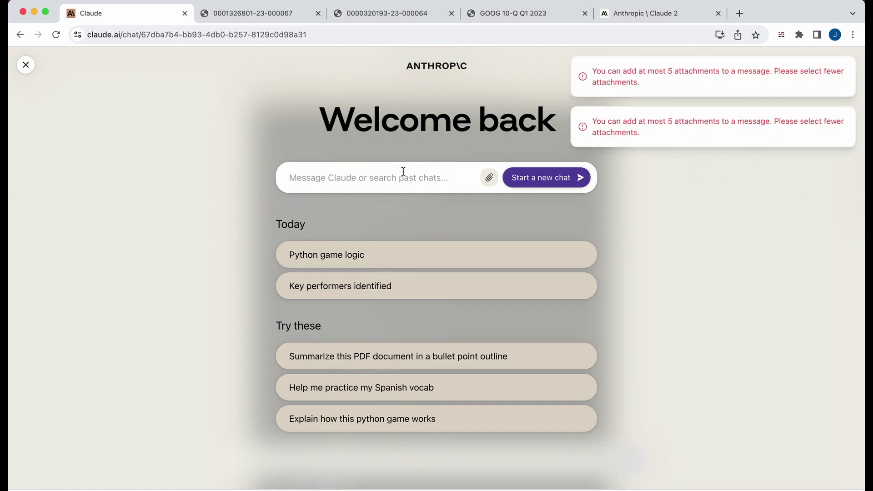
Attach only index.js, codeInterpreter.js, wikipedia.js, takeScreenshot.js and openApp.js instead
key("super+Tab")
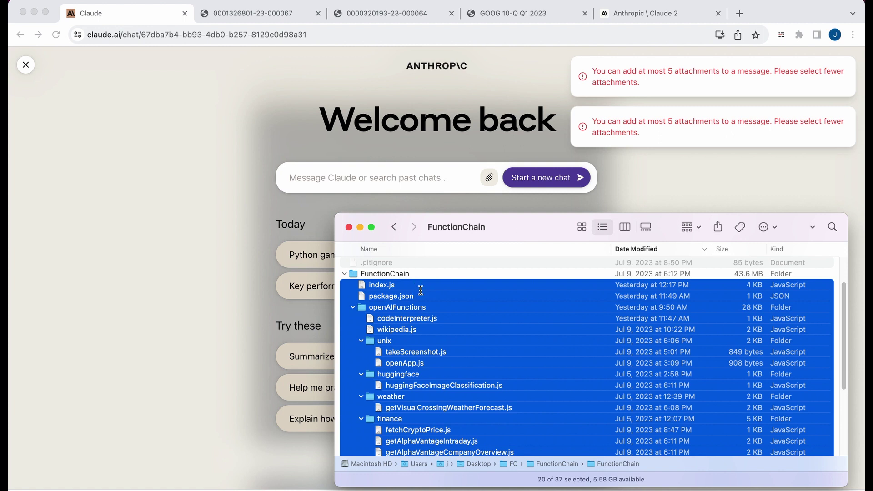
left_click(423, 373)
left_click(389, 284)
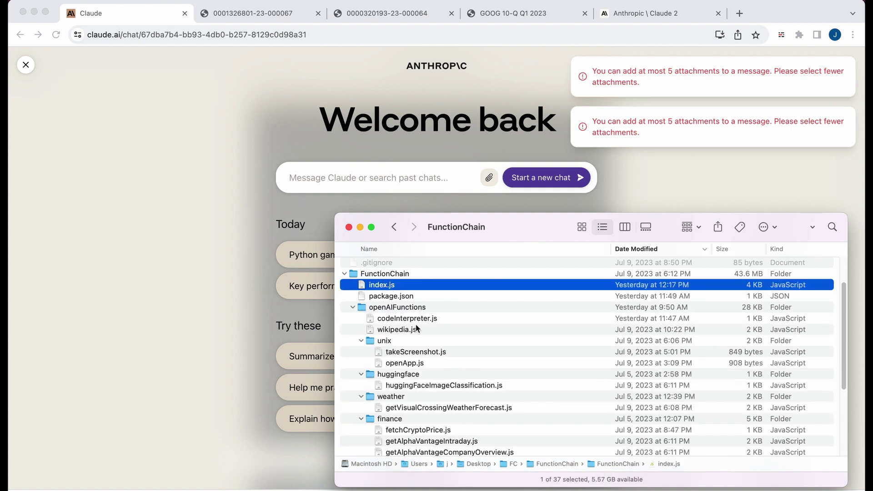
left_click(417, 319, "super")
left_click(408, 331, "super")
left_click(403, 353, "super")
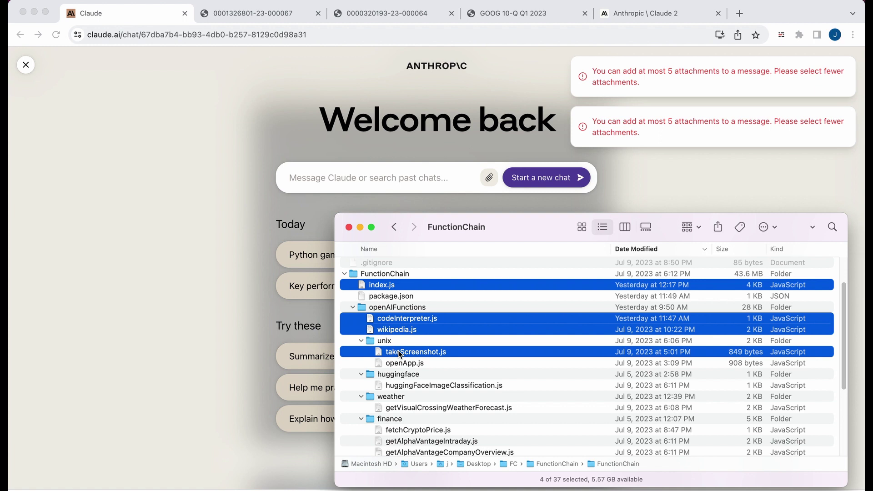
left_click(400, 363, "super")
left_click_drag(421, 301, 417, 176)
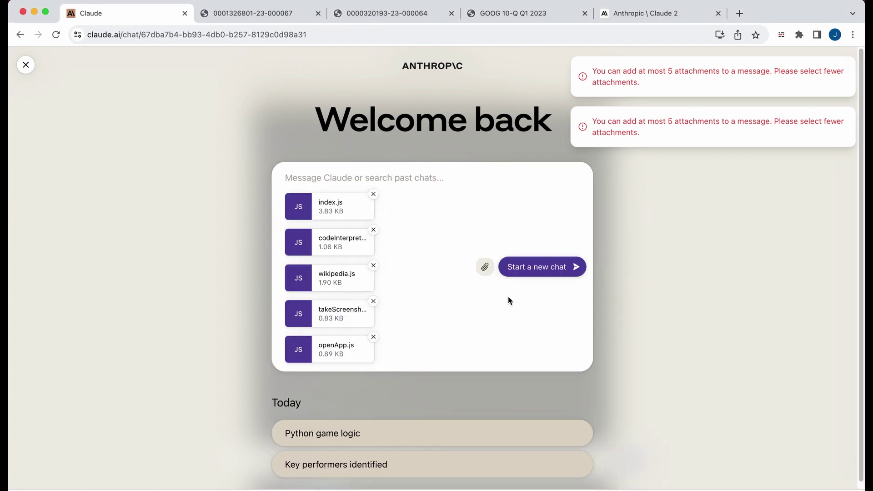
Send 'What can I do to make these typescript supported' with the five JS files attached
left_click(392, 176)
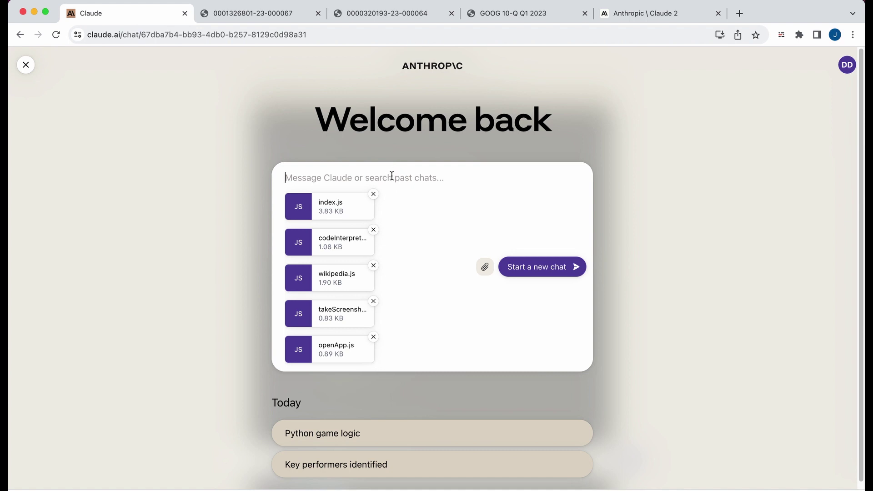
type("Wghs")
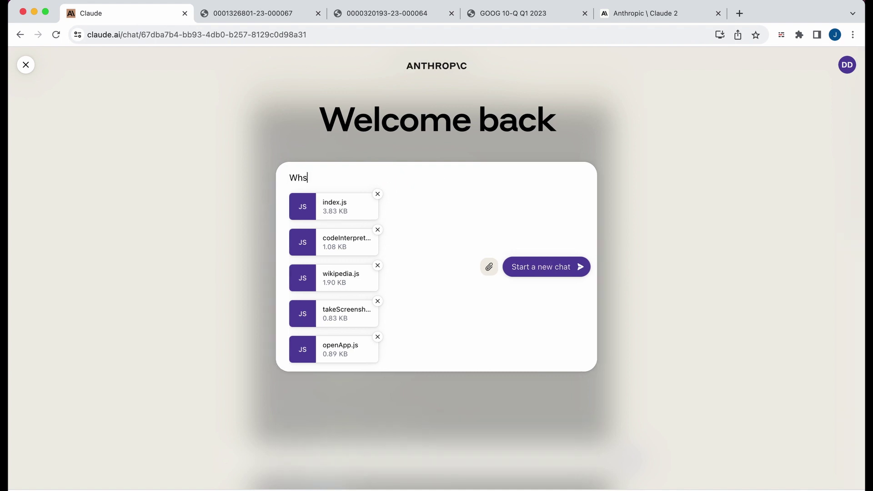
key("BackSpace")
type("at ")
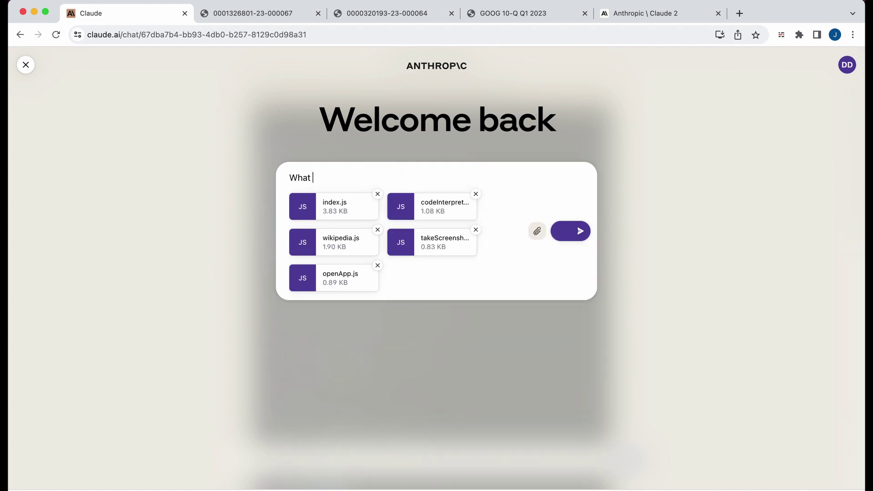
type("can I do to make ")
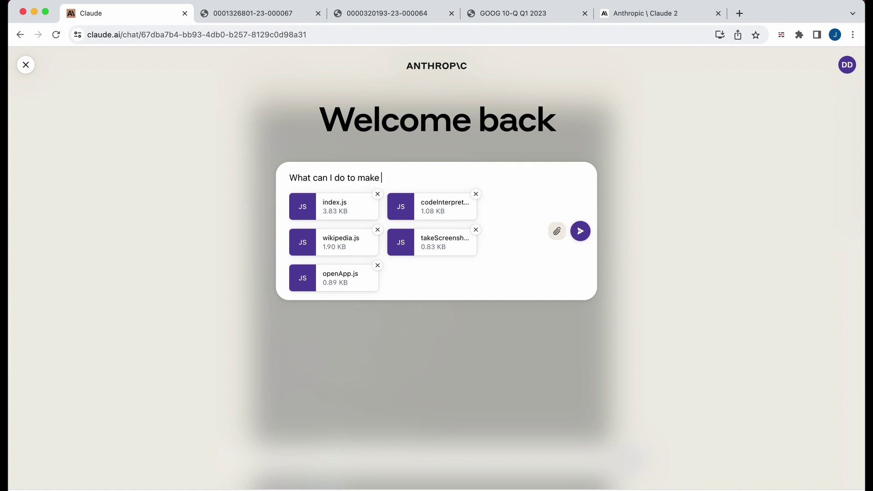
type("thisese typescript supported")
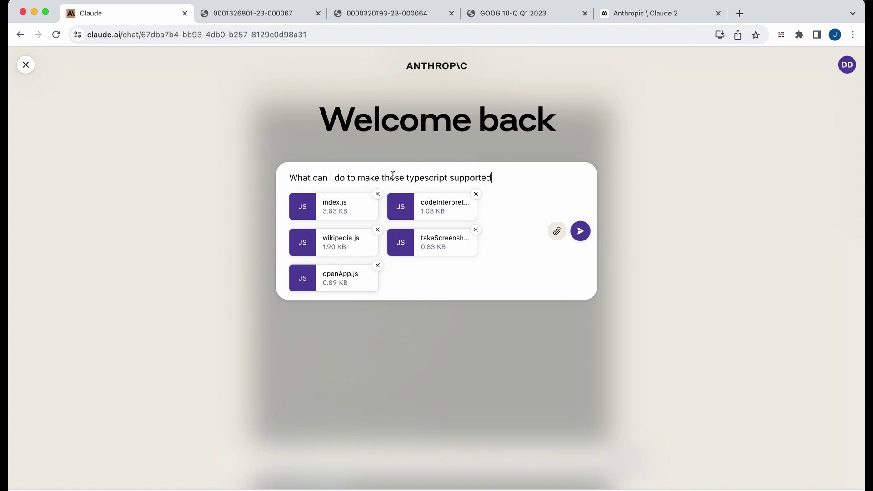
key("Return")
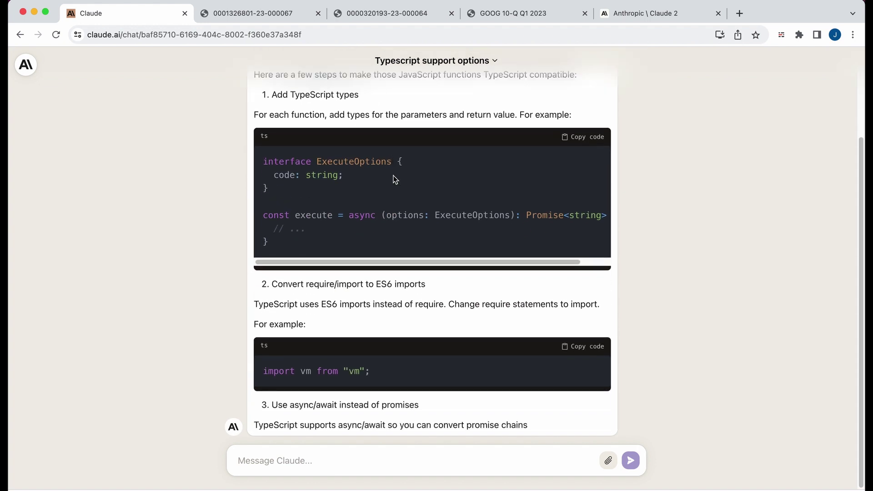
scroll(412, 371, "up", 5)
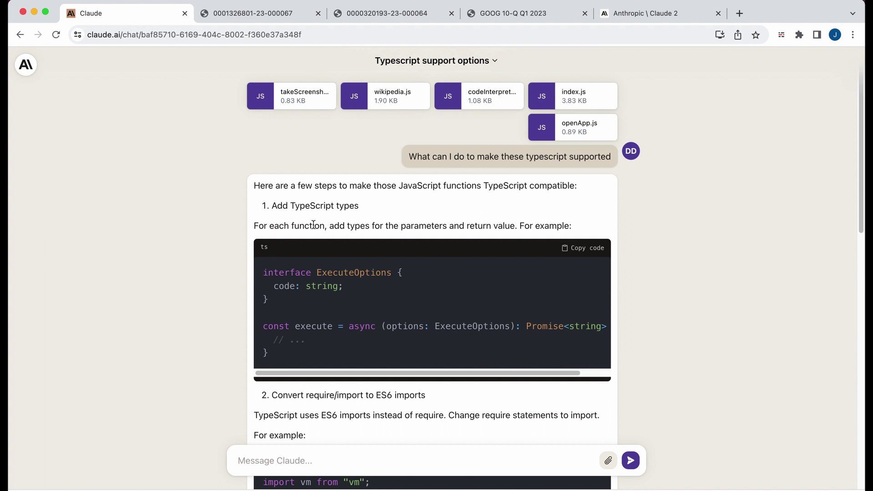
scroll(292, 280, "down", 2)
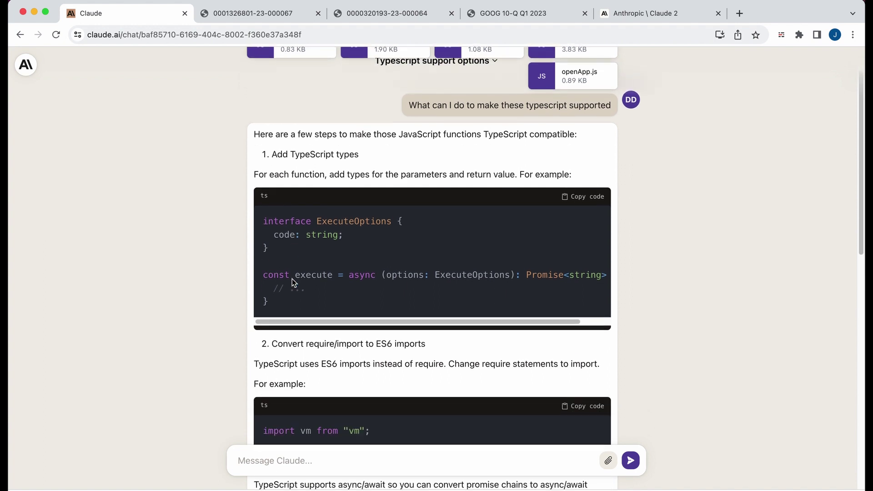
scroll(292, 279, "down", 10)
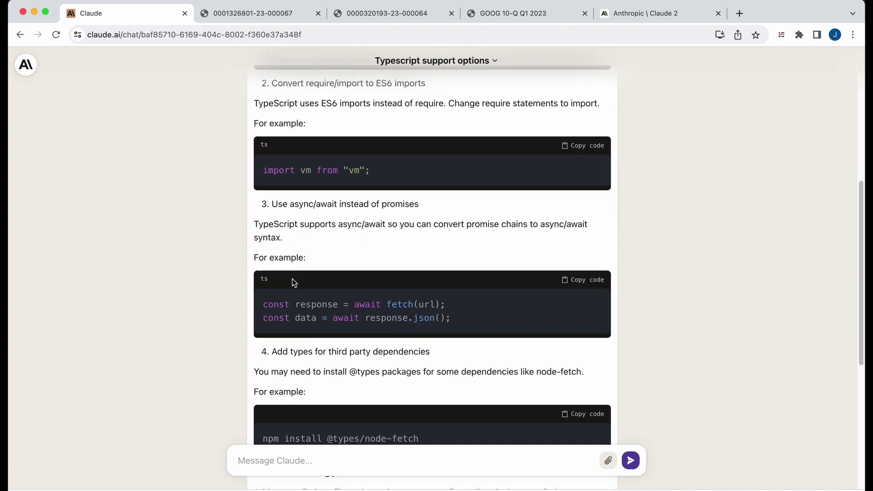
scroll(293, 279, "down", 11)
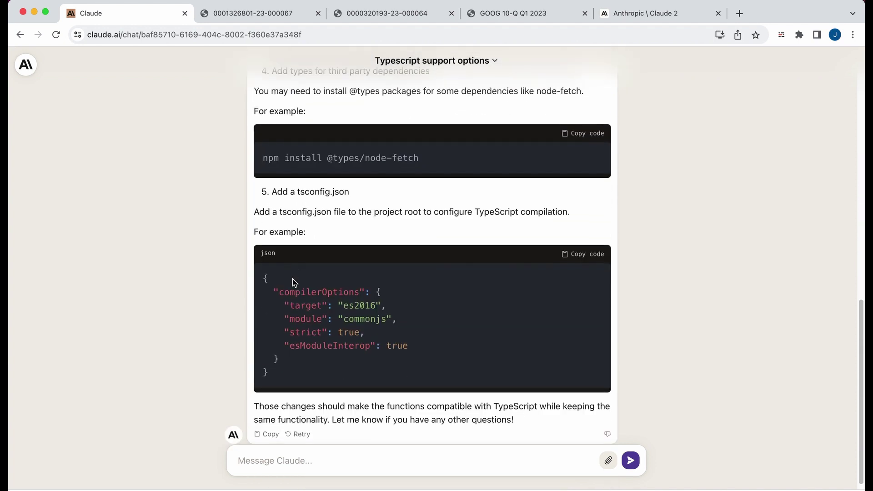
scroll(418, 246, "up", 7)
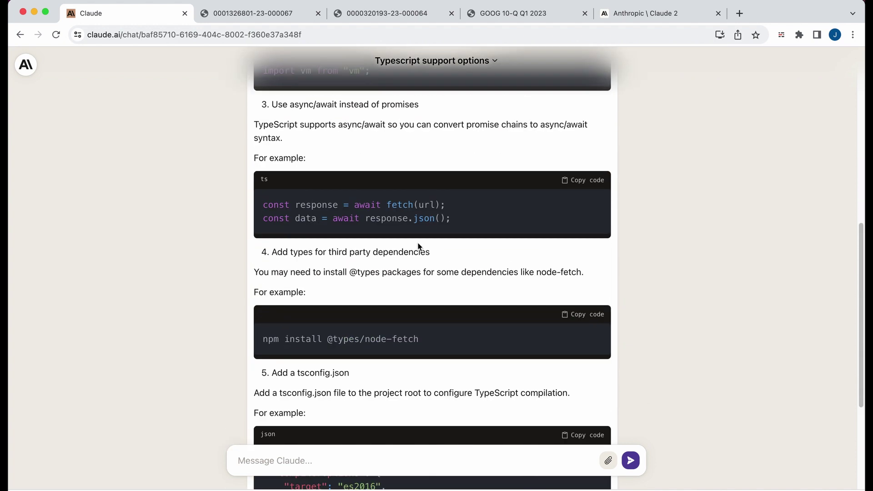
scroll(417, 245, "up", 15)
left_click(425, 463)
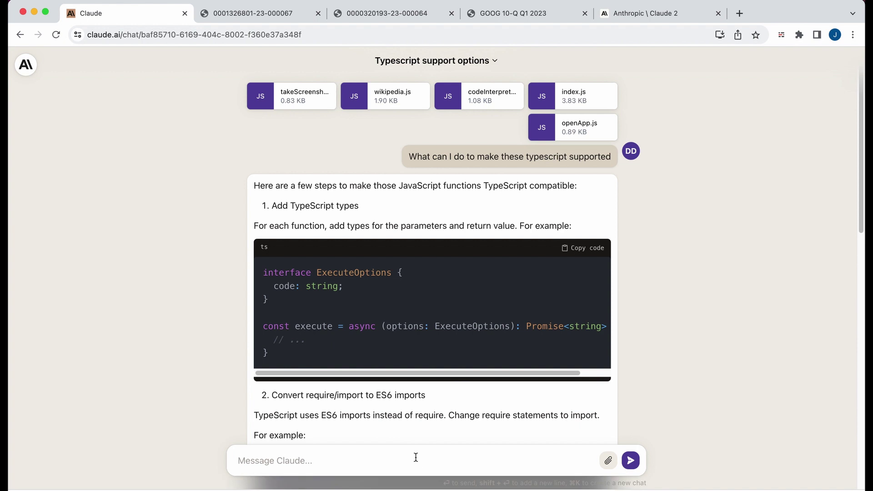
Request 'Re write all of them for me.' and review the converted wikipedia.ts and screenshot code
type("Re write all of them for me.")
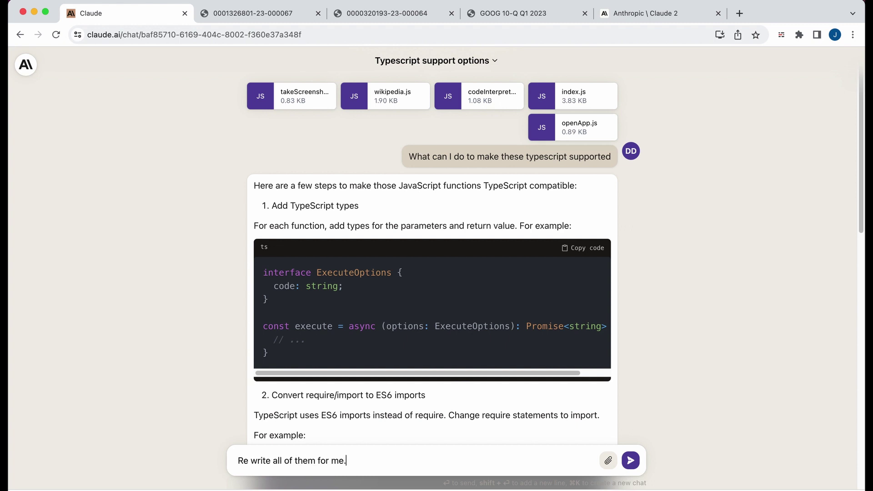
key("Return")
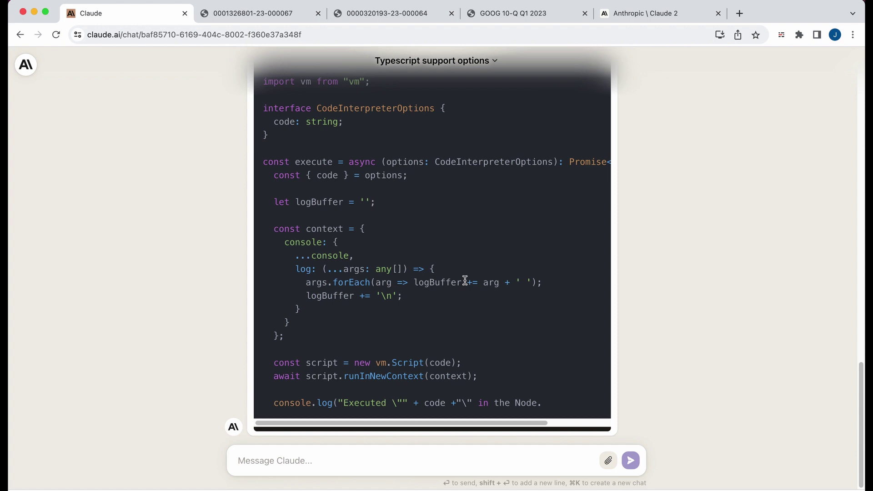
scroll(465, 280, "up", 3)
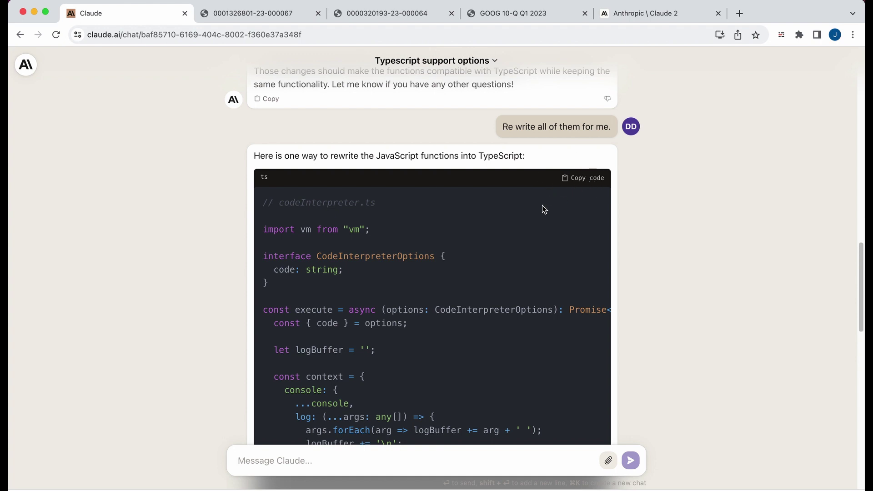
scroll(423, 338, "down", 5)
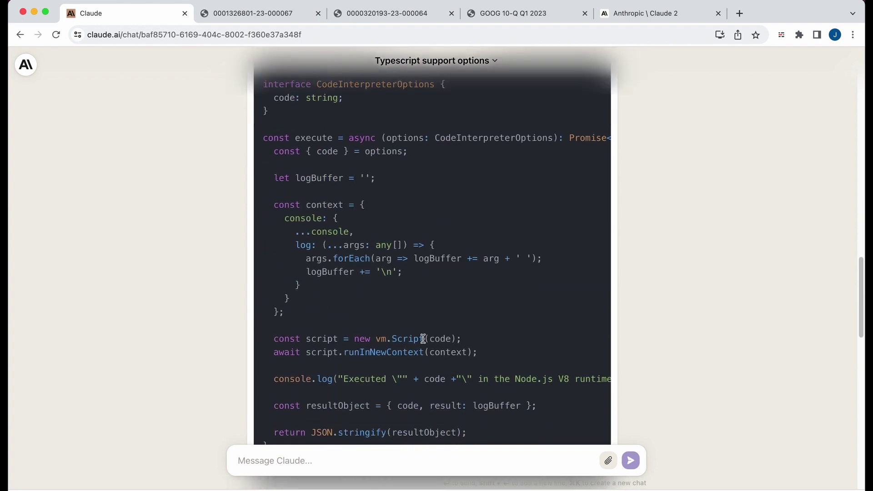
scroll(423, 339, "down", 4)
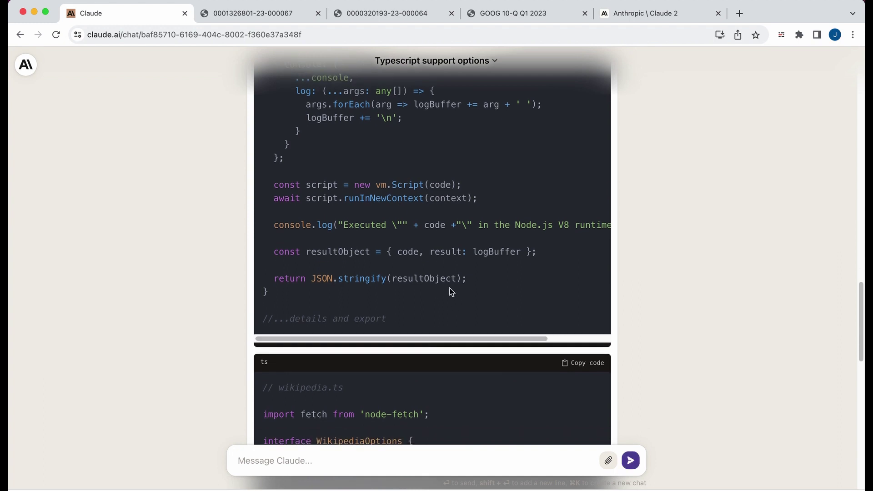
scroll(440, 324, "down", 5)
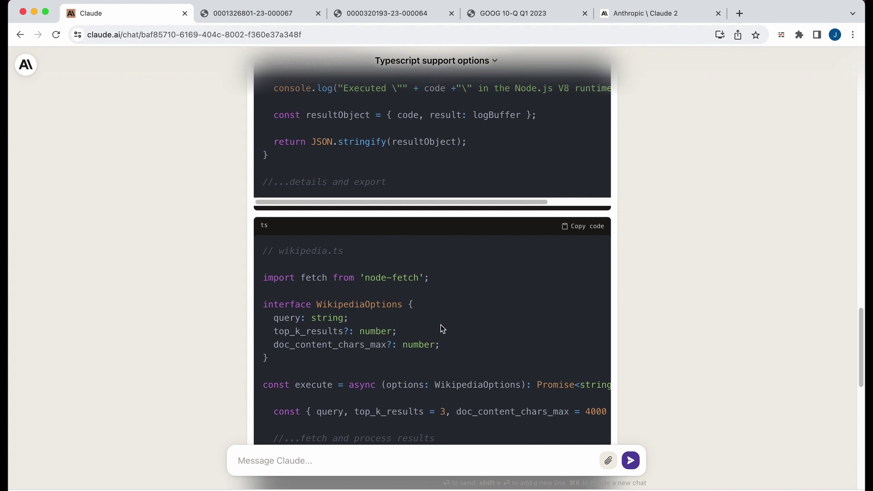
scroll(441, 325, "down", 2)
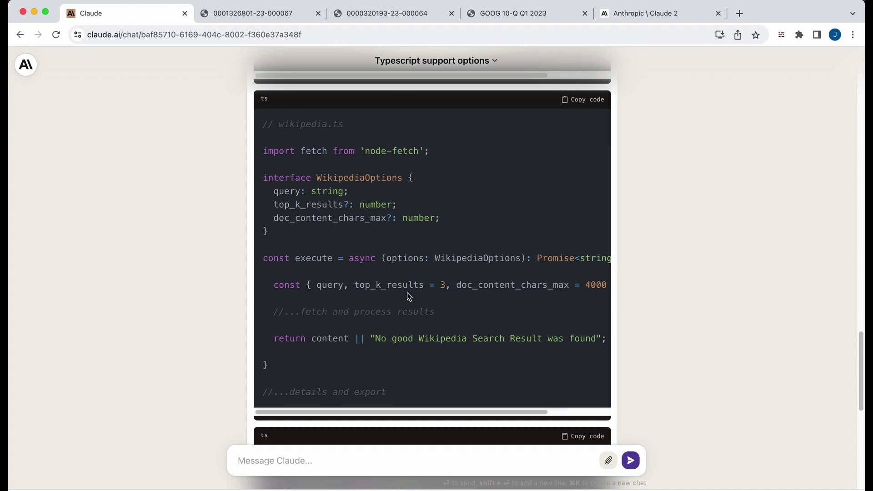
left_click_drag(274, 312, 440, 319)
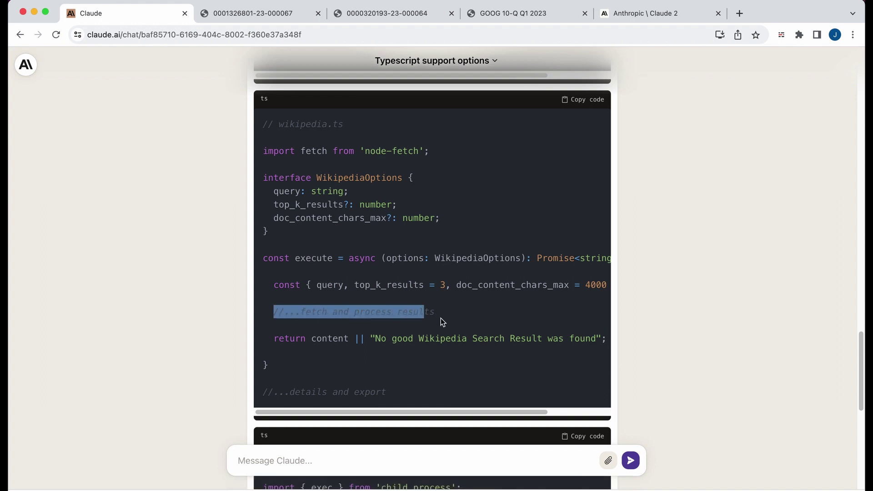
scroll(440, 318, "down", 10)
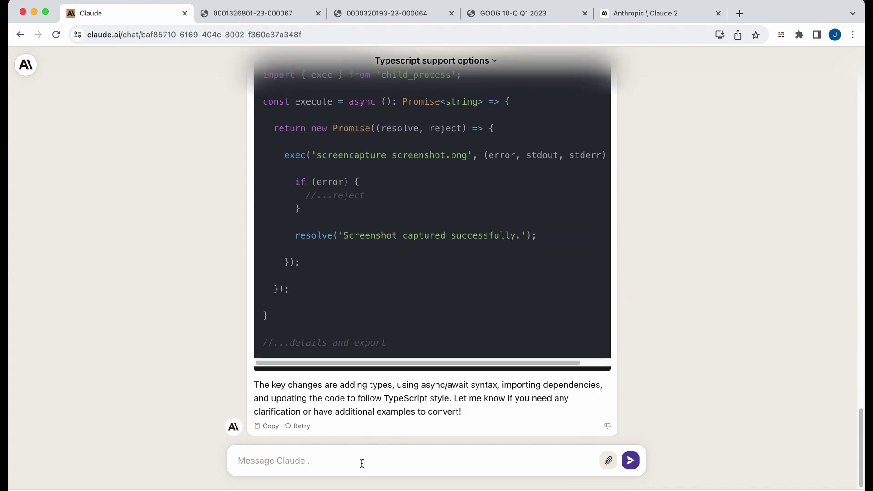
left_click(357, 463)
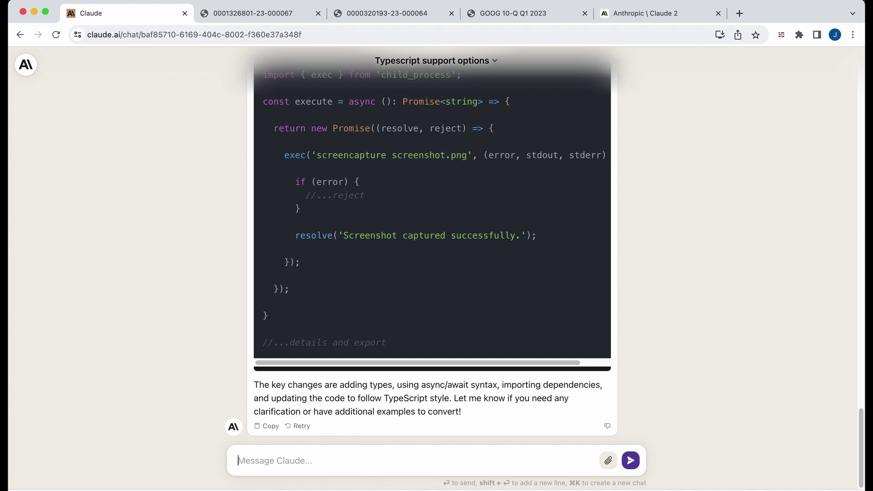
type("Don't omit anything,")
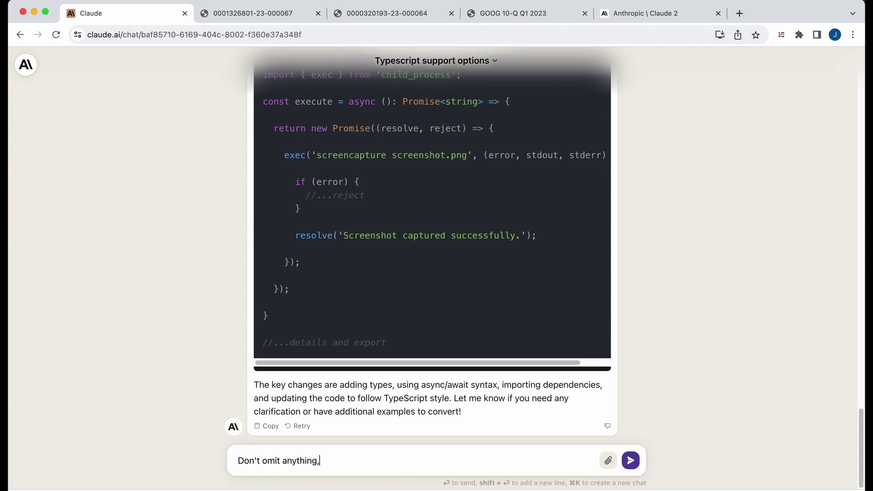
type(" return the typescript in full.")
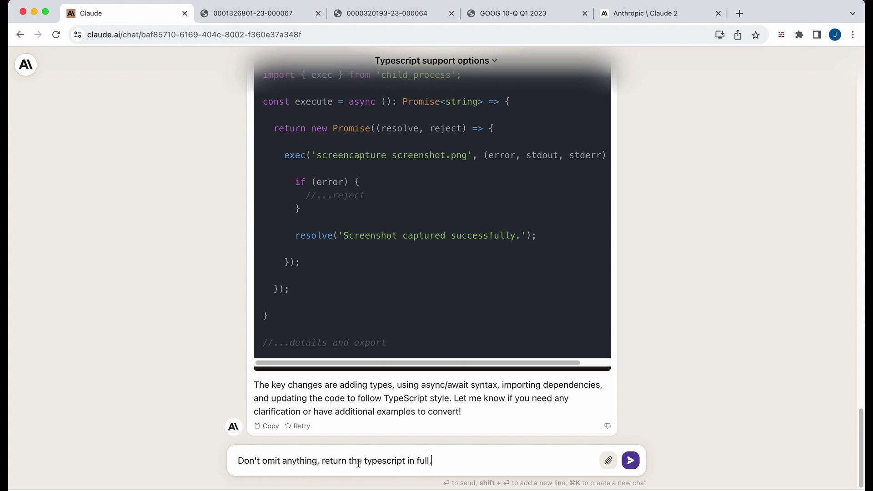
key("Return")
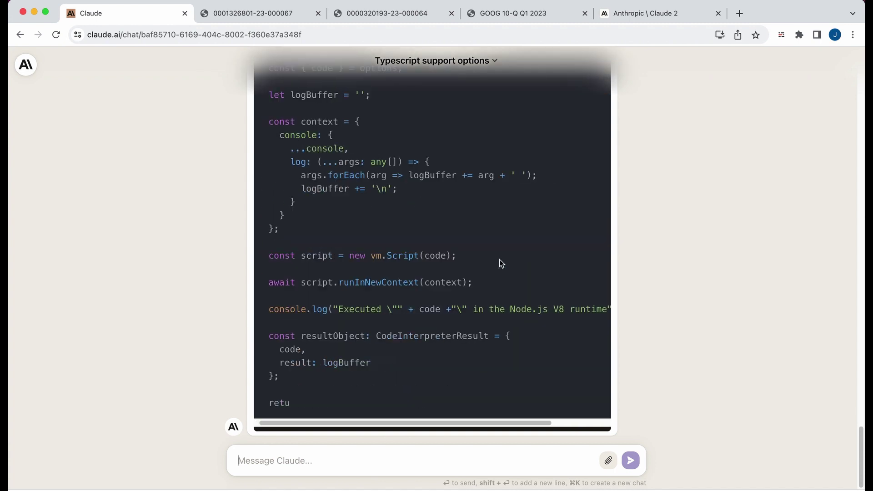
scroll(241, 235, "up", 3)
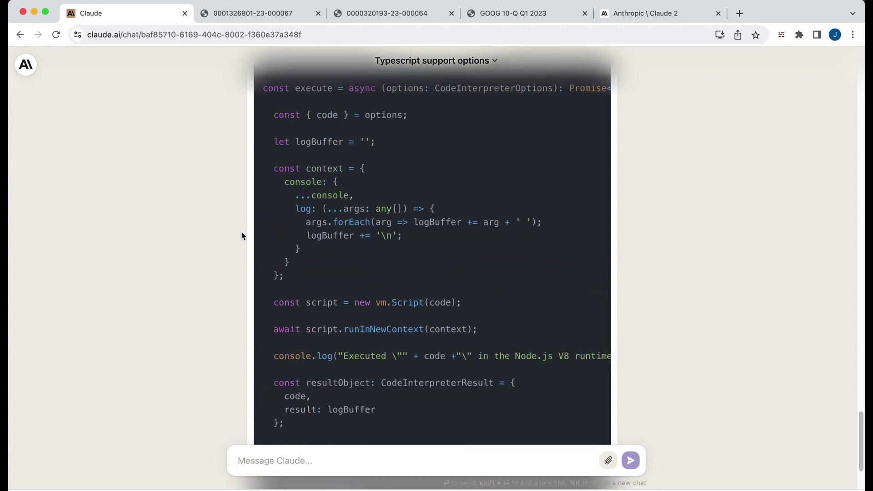
scroll(241, 233, "up", 5)
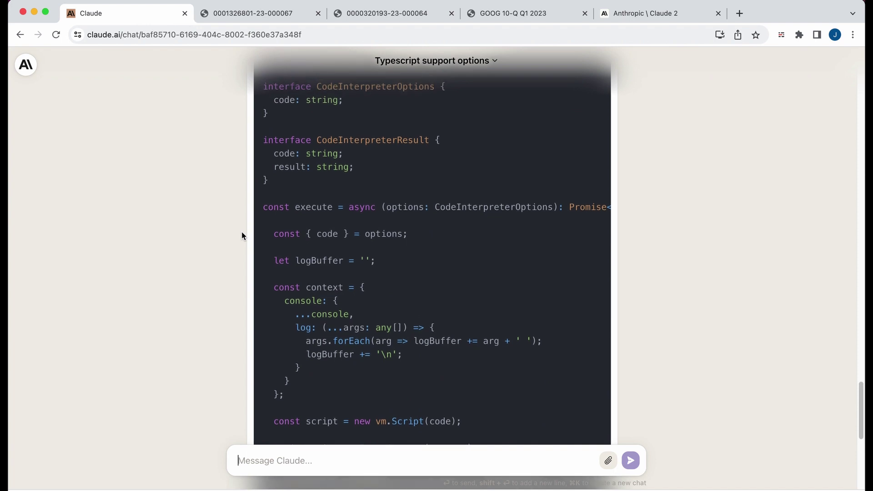
scroll(242, 234, "up", 5)
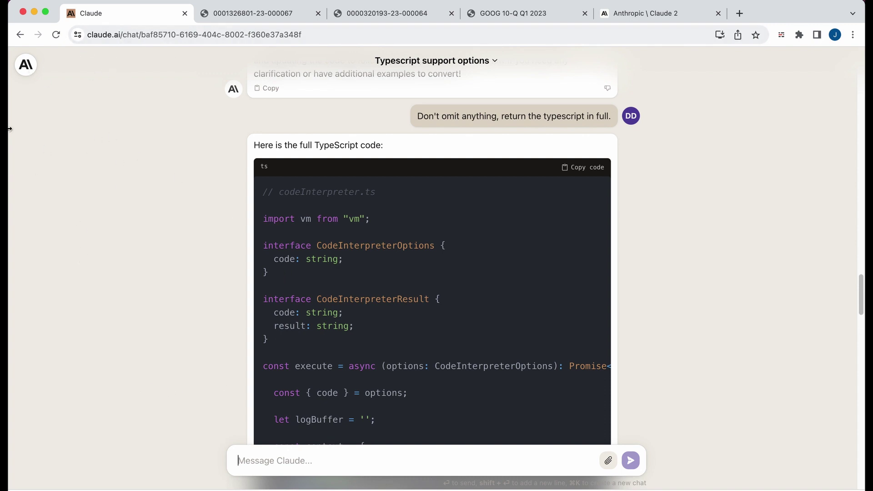
scroll(289, 291, "down", 10)
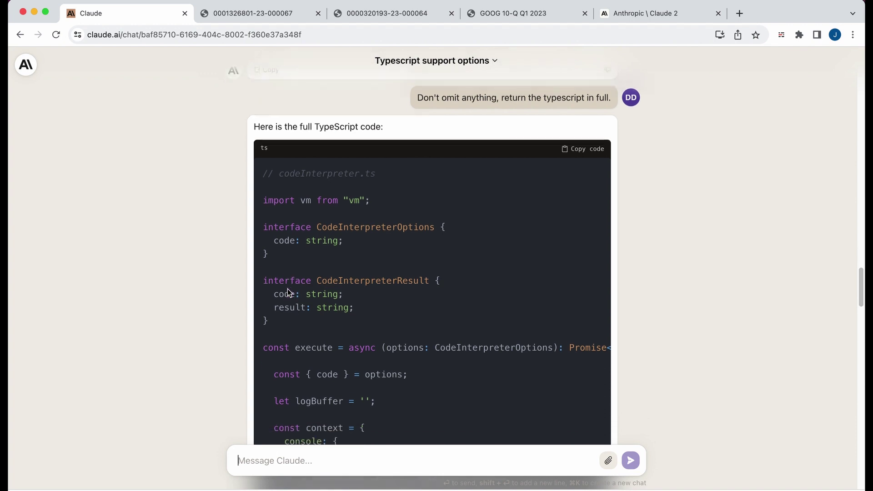
scroll(289, 293, "down", 7)
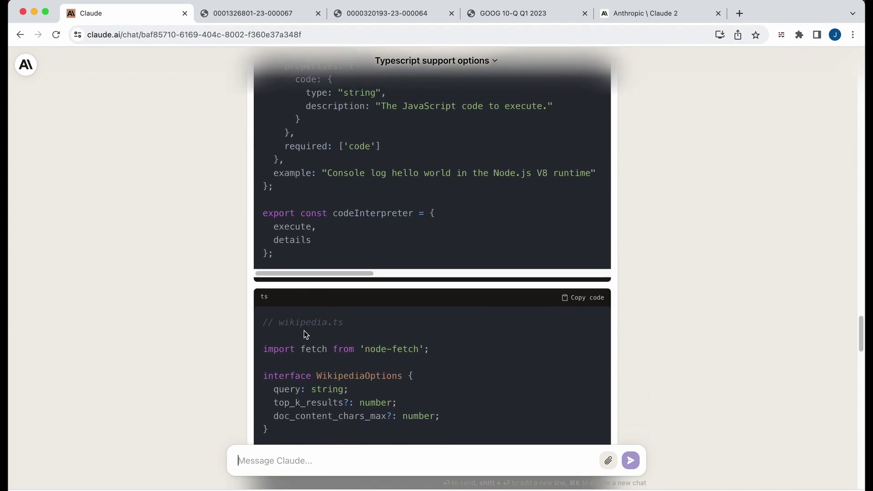
scroll(303, 331, "down", 5)
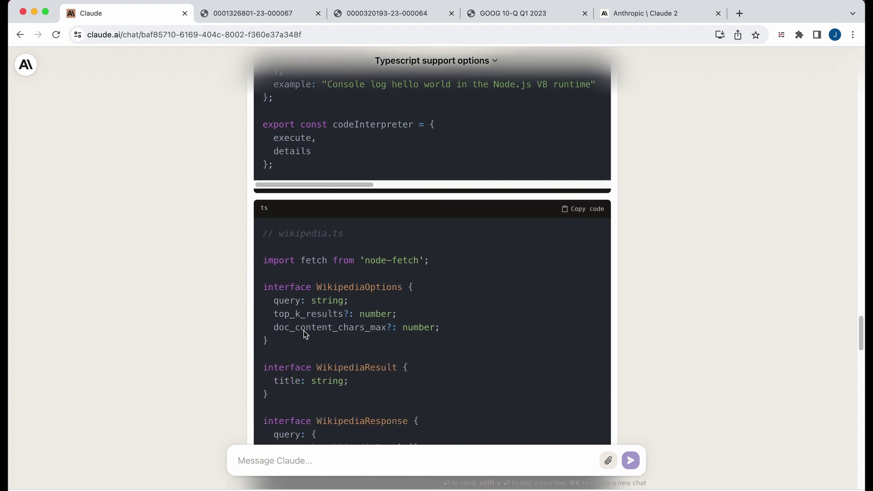
scroll(304, 331, "down", 10)
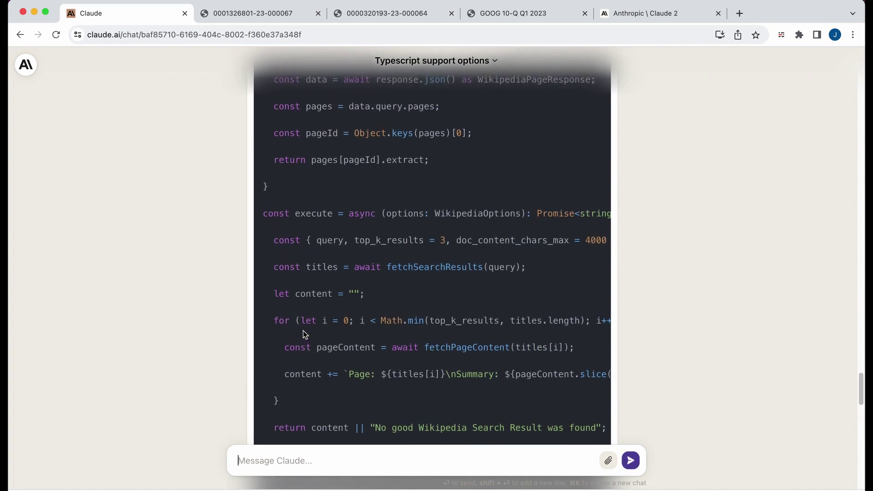
scroll(303, 334, "down", 9)
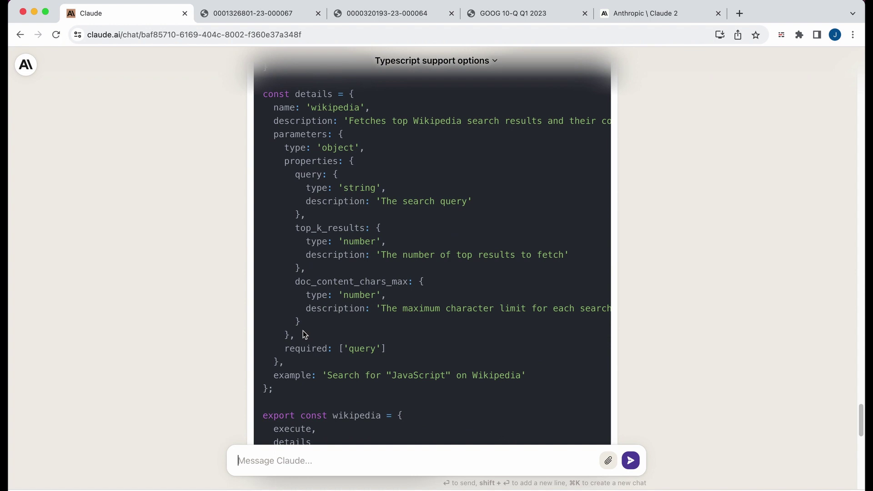
Open the Key performers identified conversation from the past chats panel
left_click(23, 73)
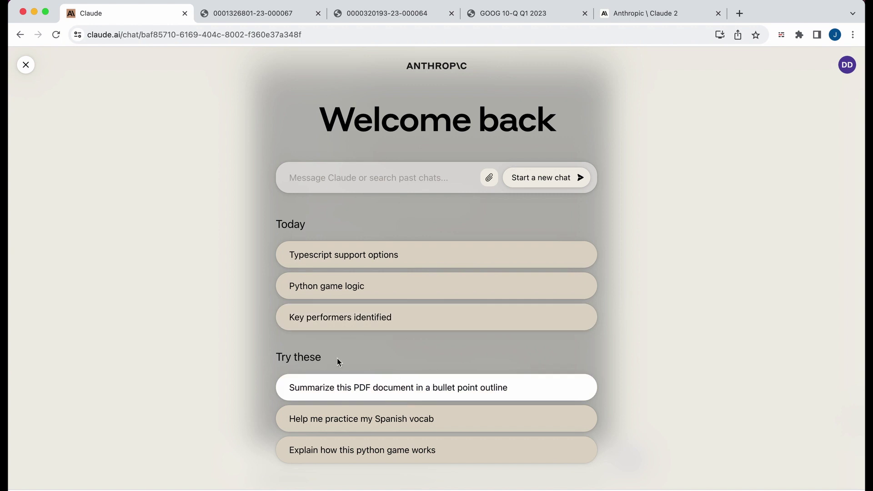
left_click(432, 324)
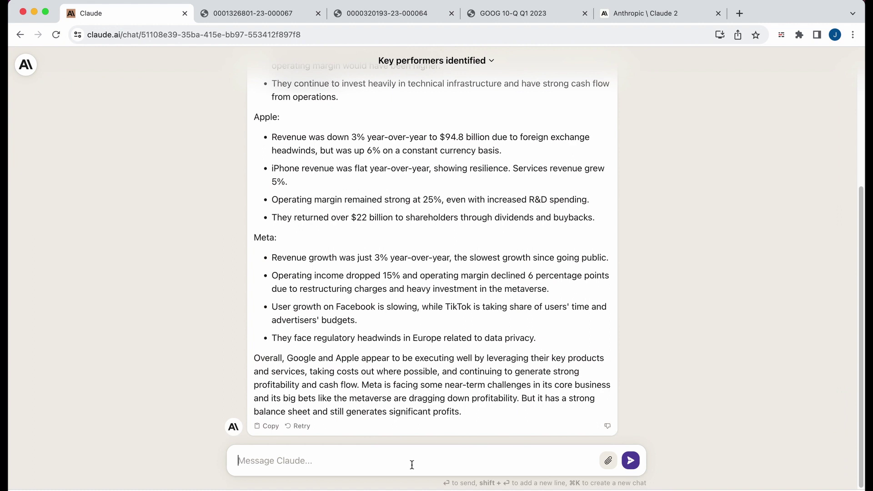
Send the follow-up 'What are the risks for Apple ?' in the 10-Q comparison chat
type("What are the risks for")
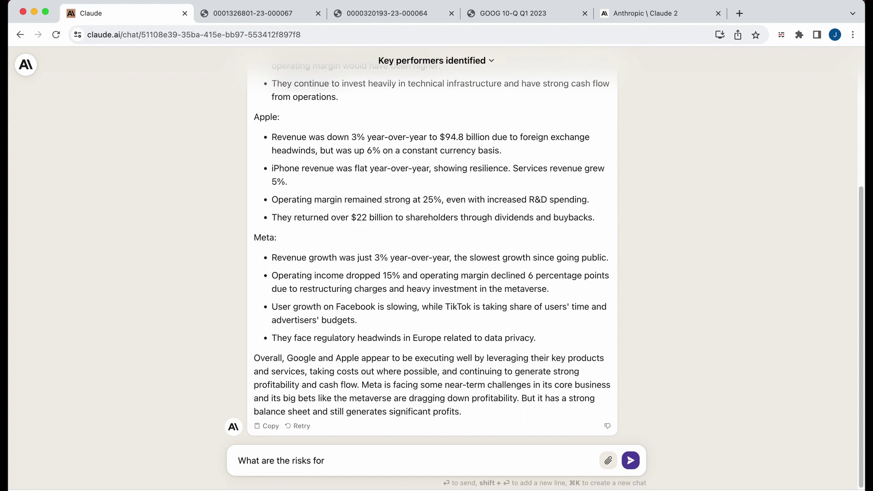
type(" Apple ?")
key("Return")
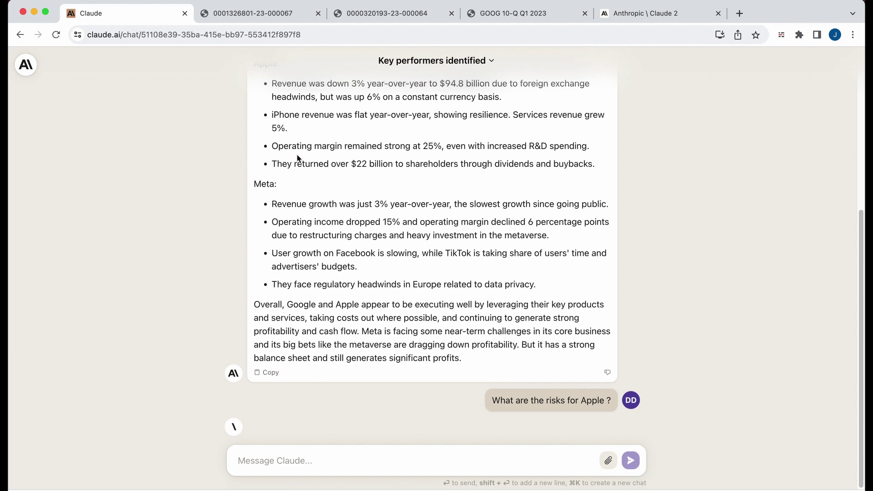
Split the 'Anthropic \ Claude 2' tab into its own window on the right half, with the Claude chat snapped left
left_click(665, 20)
left_click_drag(658, 16, 634, 50)
key("ctrl+alt+Right")
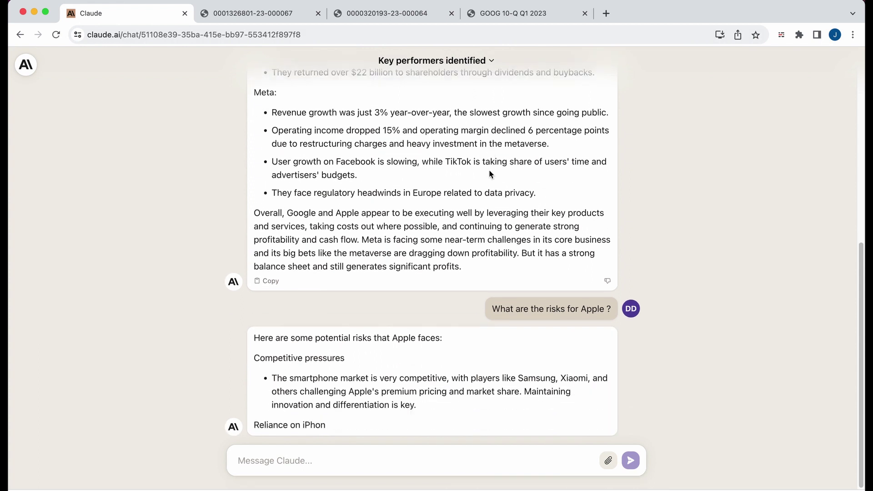
key("ctrl+alt+Left")
scroll(654, 177, "down", 4)
scroll(655, 177, "up", 5)
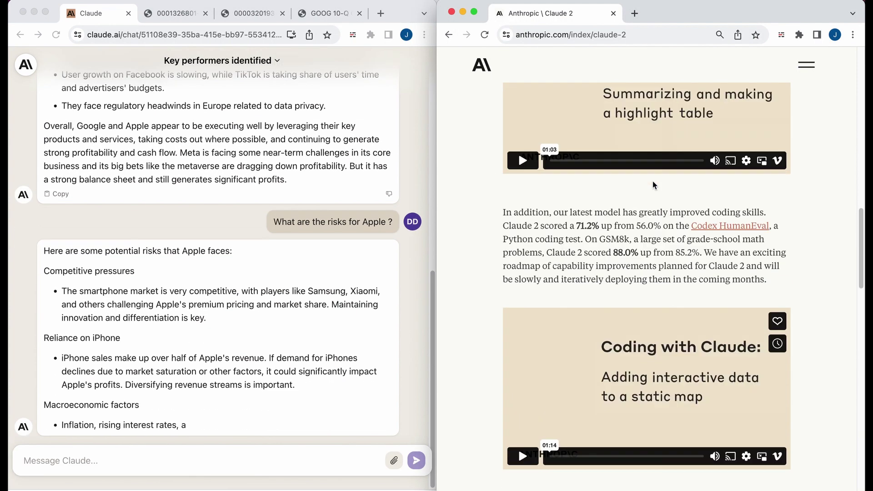
scroll(654, 184, "up", 10)
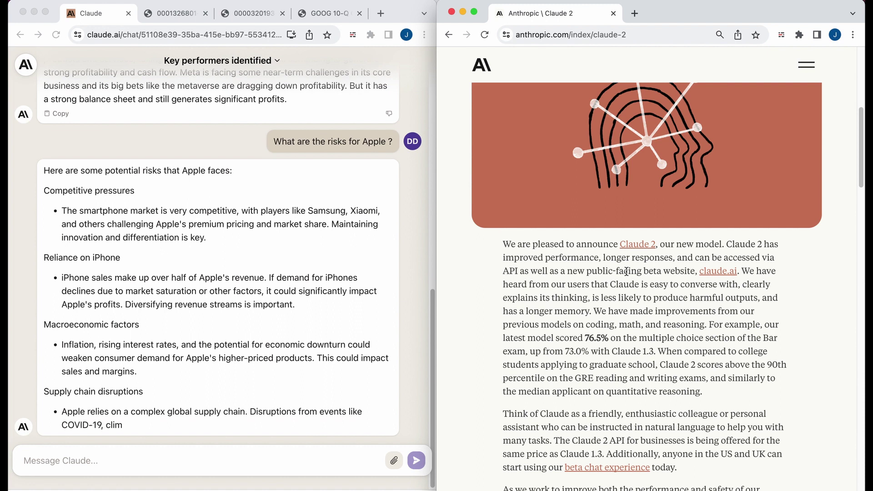
scroll(683, 391, "down", 3)
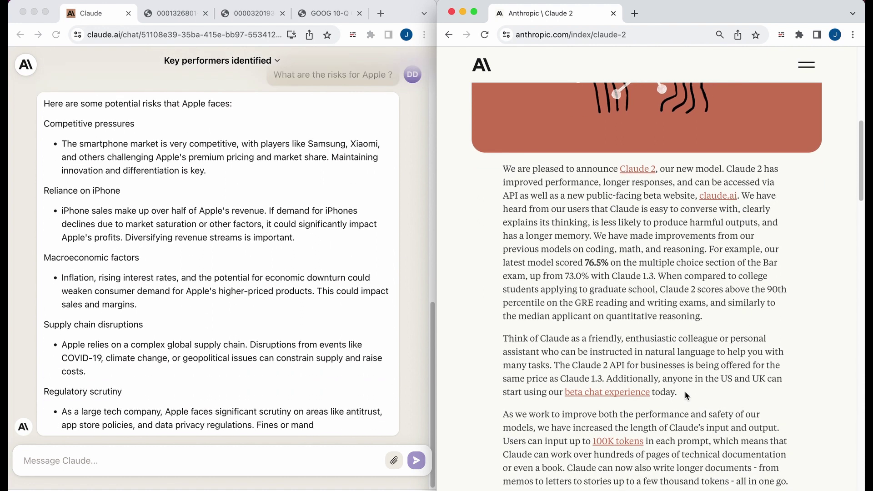
scroll(685, 392, "down", 3)
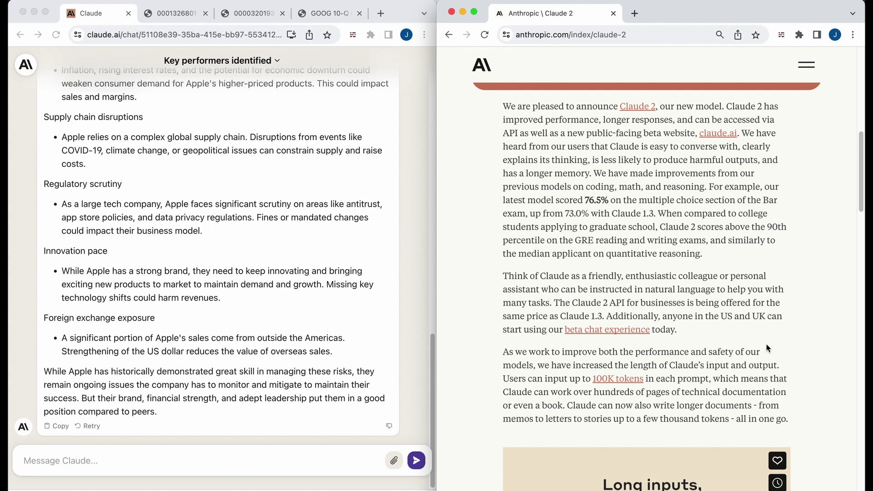
scroll(769, 350, "down", 5)
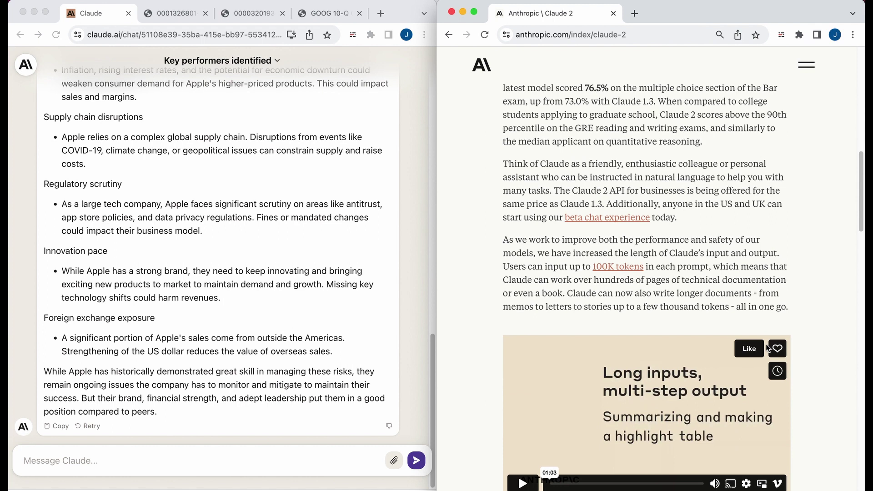
scroll(773, 319, "down", 4)
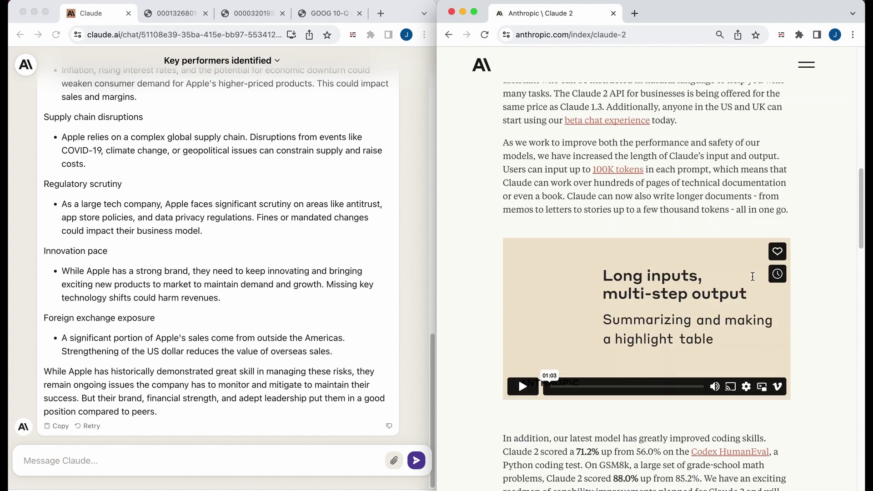
scroll(753, 276, "down", 5)
scroll(754, 281, "down", 4)
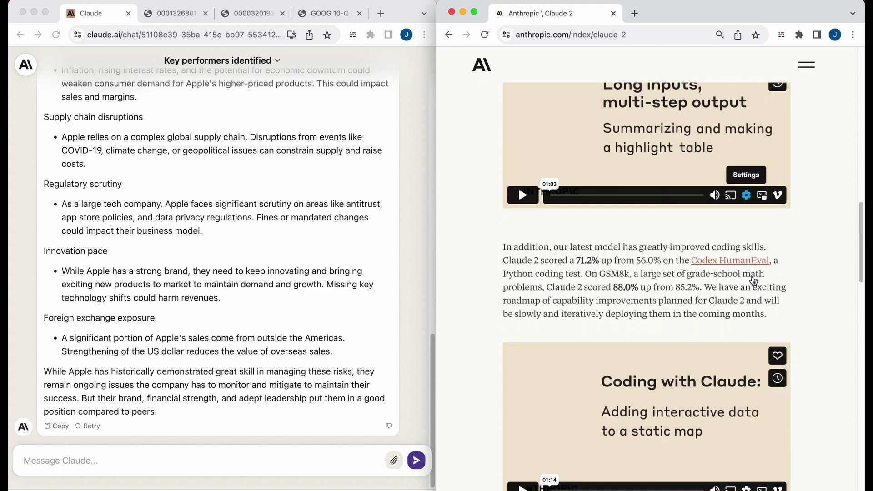
scroll(754, 281, "down", 12)
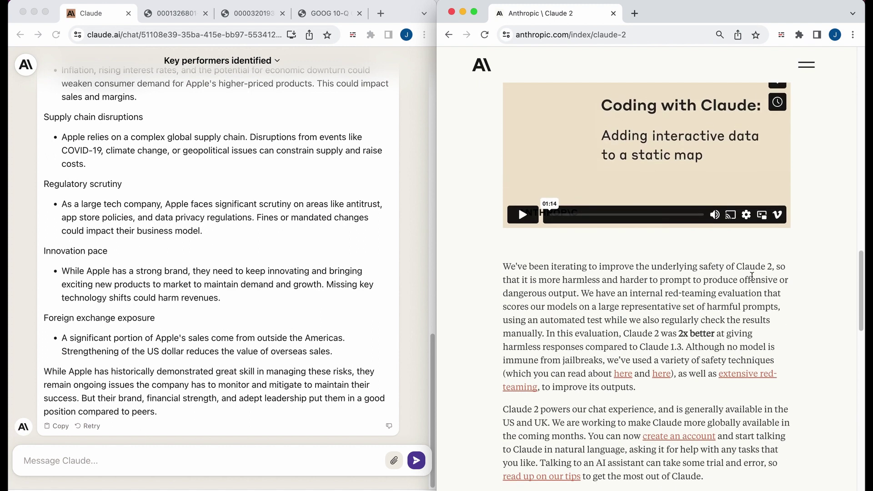
scroll(752, 276, "up", 3)
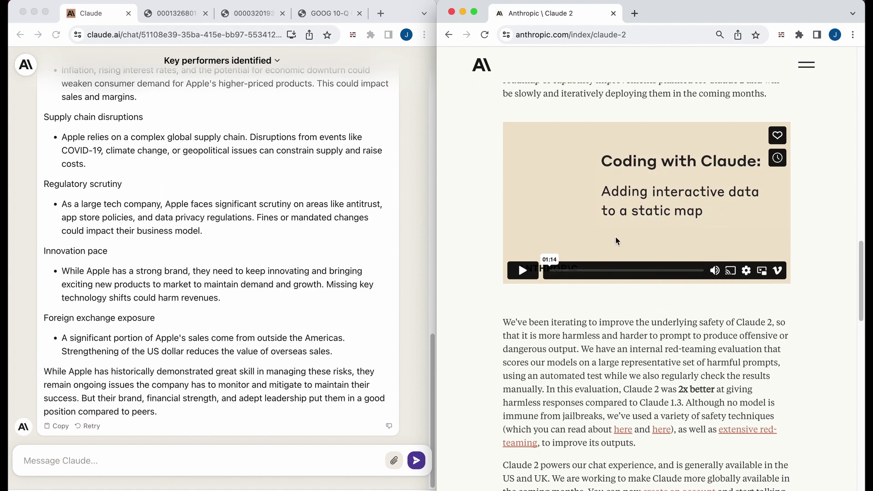
scroll(617, 241, "up", 20)
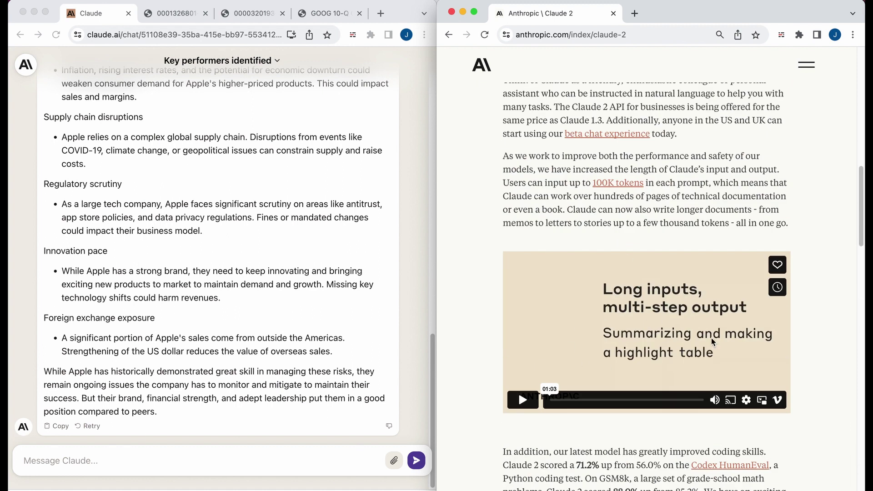
scroll(642, 474, "down", 5)
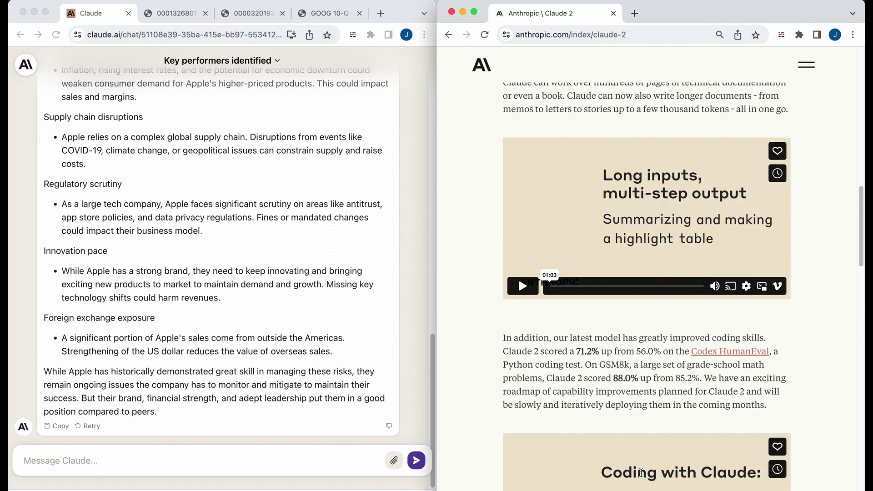
scroll(642, 474, "down", 5)
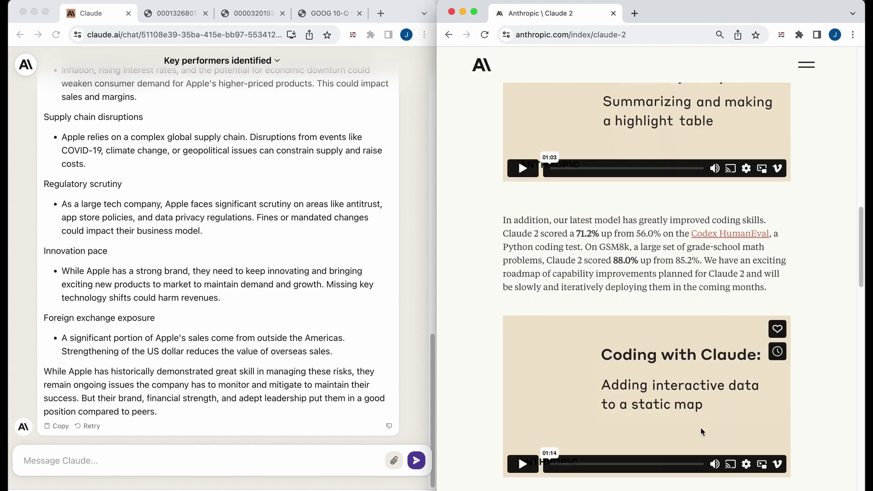
scroll(702, 432, "down", 15)
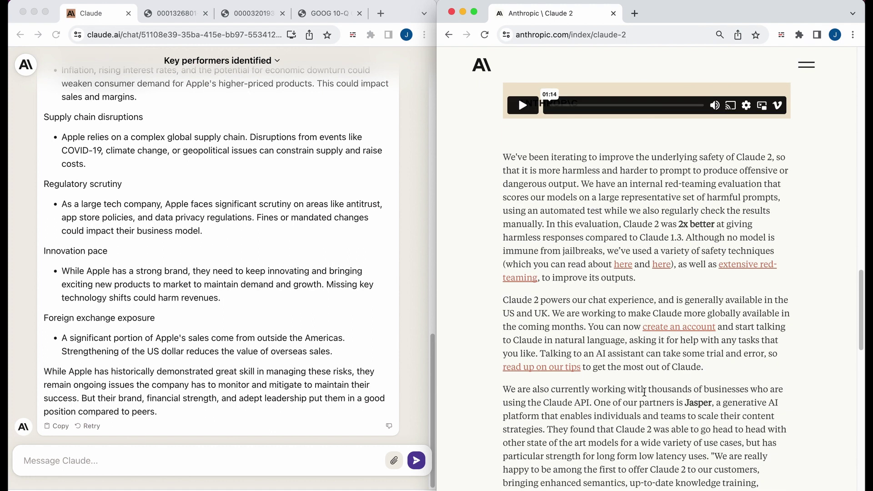
scroll(671, 254, "up", 1)
scroll(670, 254, "up", 13)
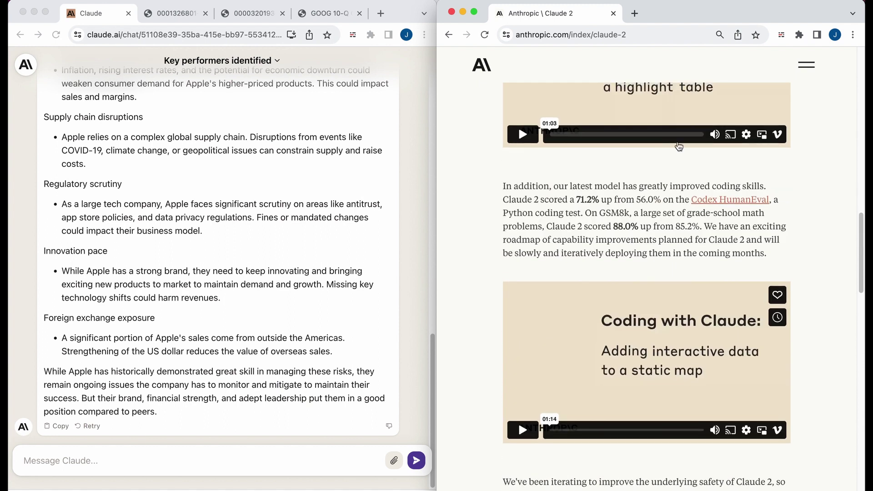
scroll(636, 237, "up", 10)
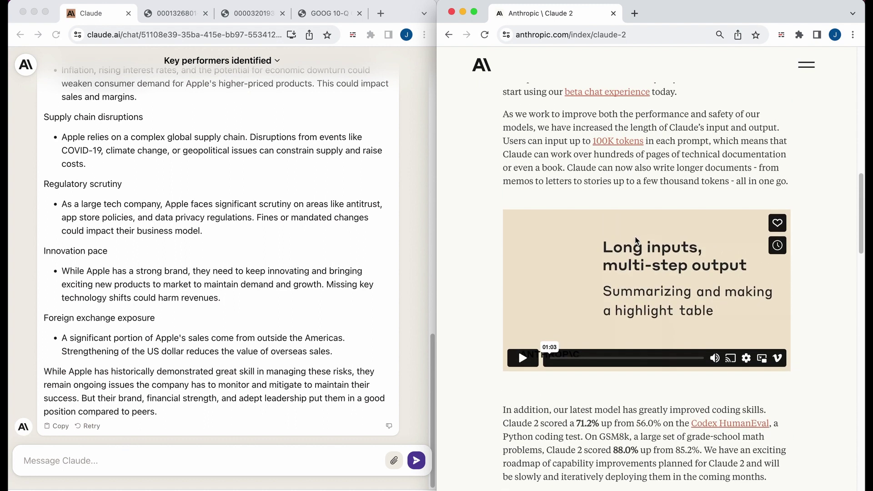
scroll(636, 239, "up", 4)
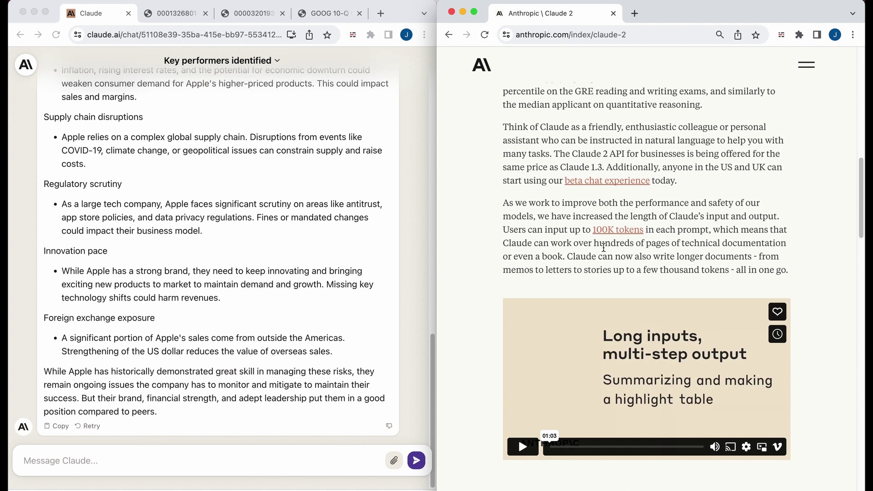
left_click_drag(575, 229, 695, 230)
left_click(696, 230)
scroll(695, 229, "up", 1)
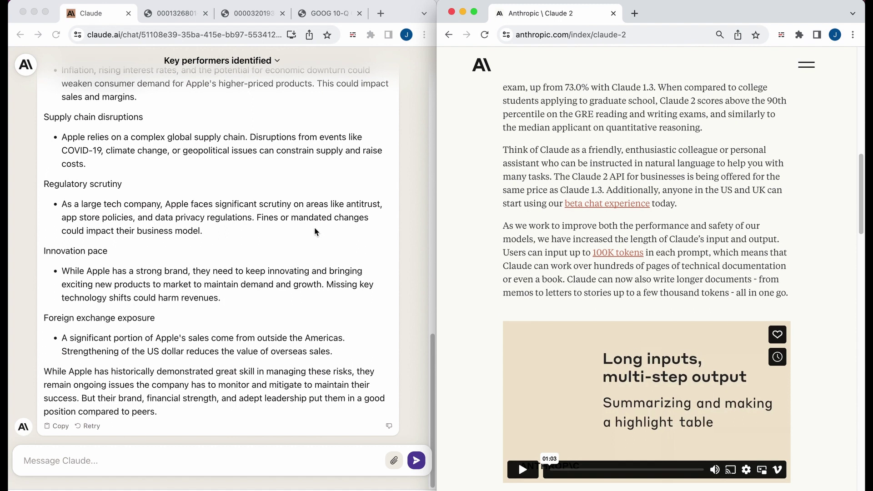
scroll(236, 217, "up", 20)
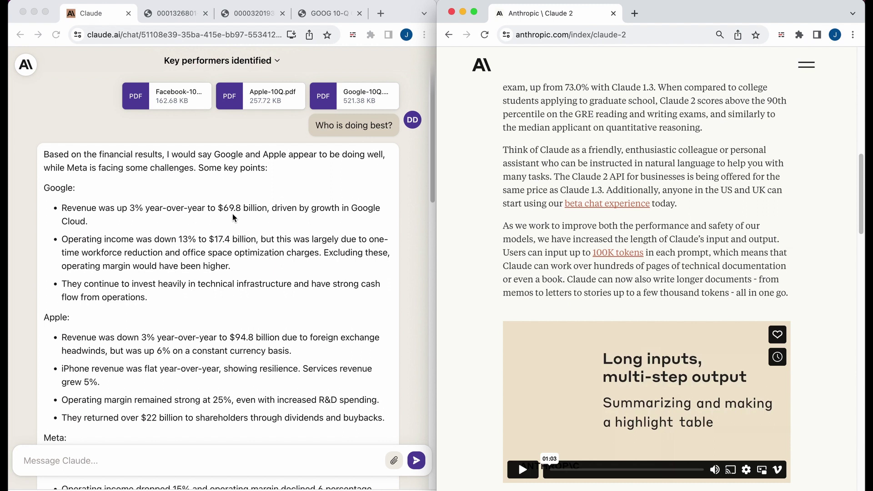
Bring the Claude chat window on the left into focus
left_click(25, 70)
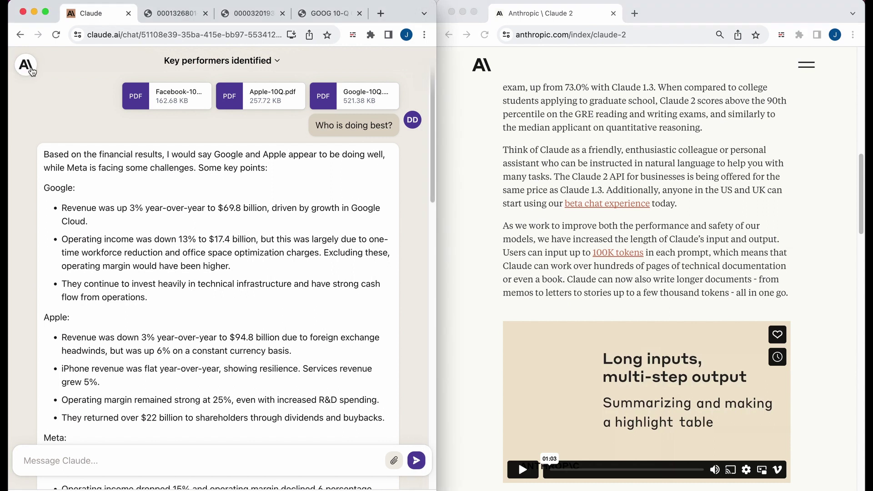